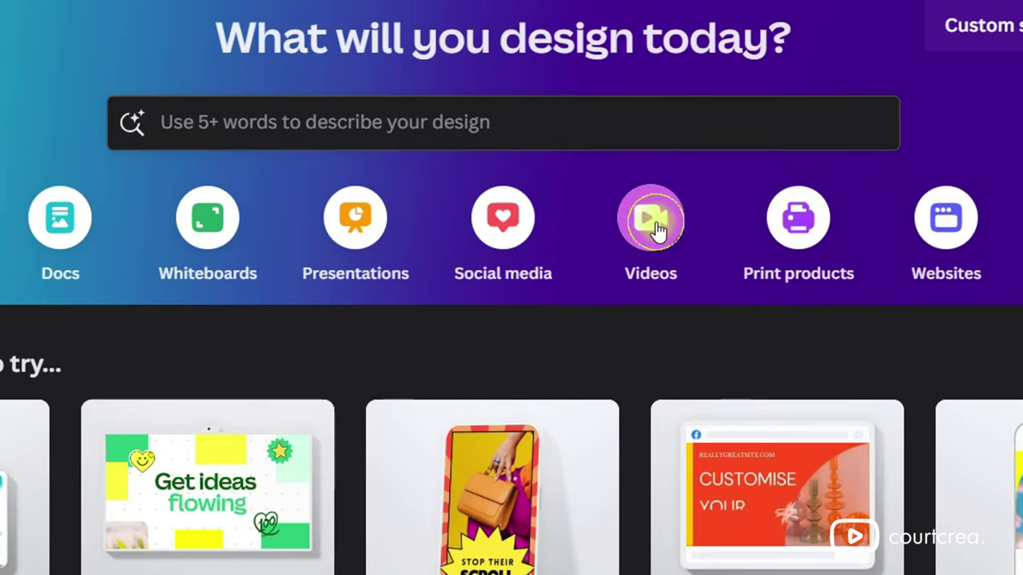
Create a blank Video (1920×1080) design from the Videos category
left_click(653, 228)
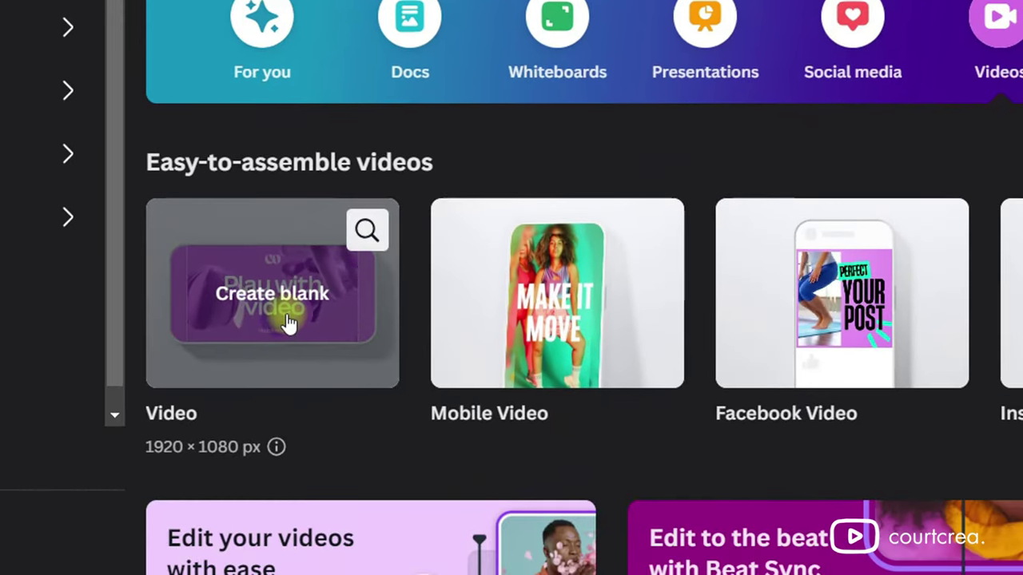
left_click(281, 316)
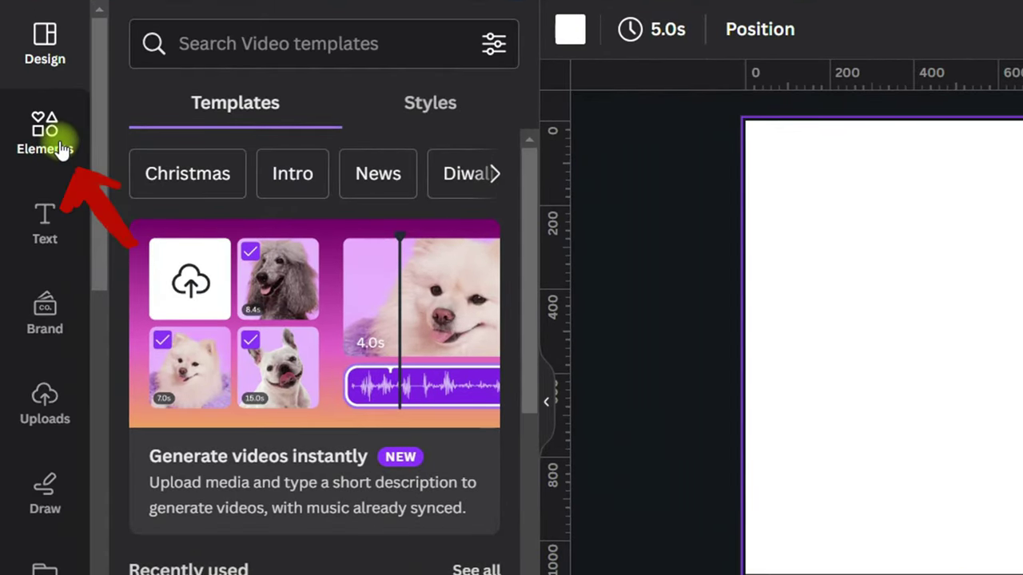
Add the top 'dark grunge' Elements photo and stretch it to fill the page
left_click(61, 147)
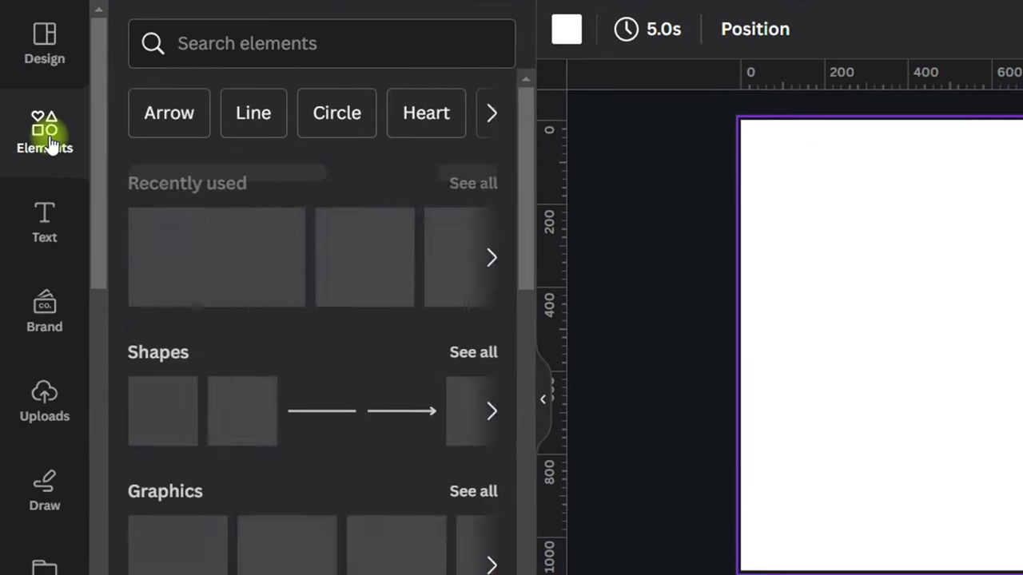
left_click(222, 43)
type("dark g")
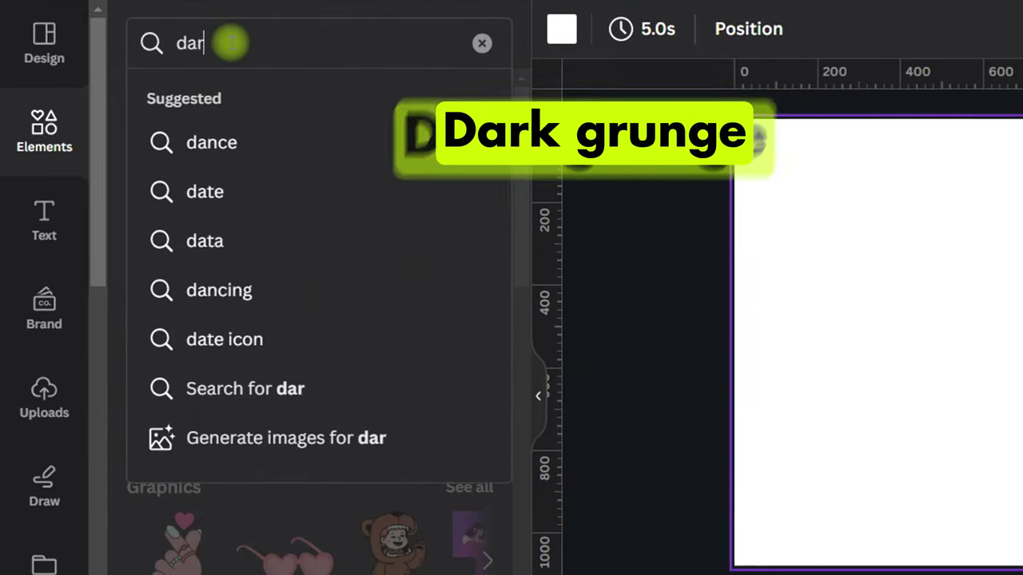
type("runge")
key("Return")
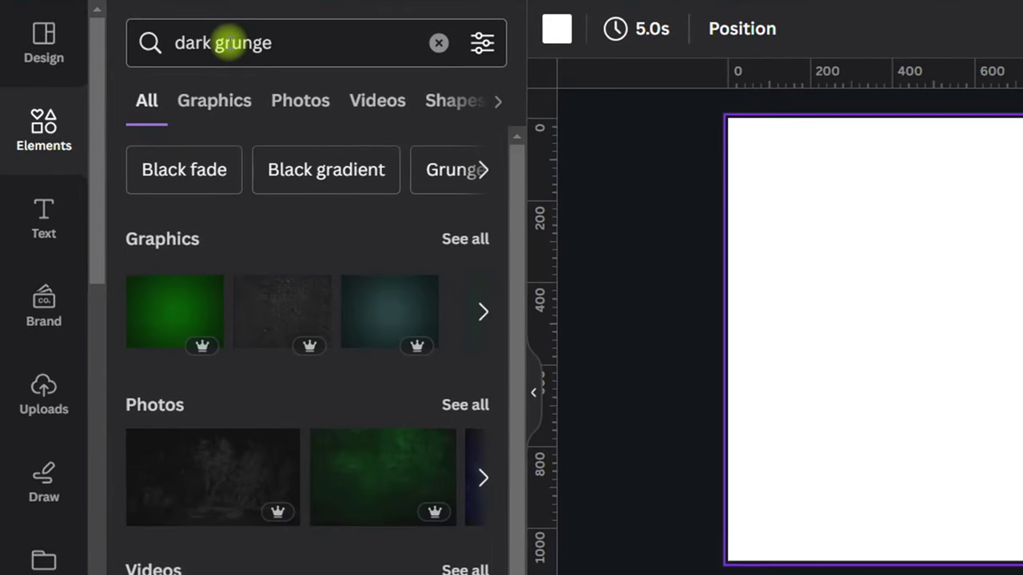
left_click(297, 112)
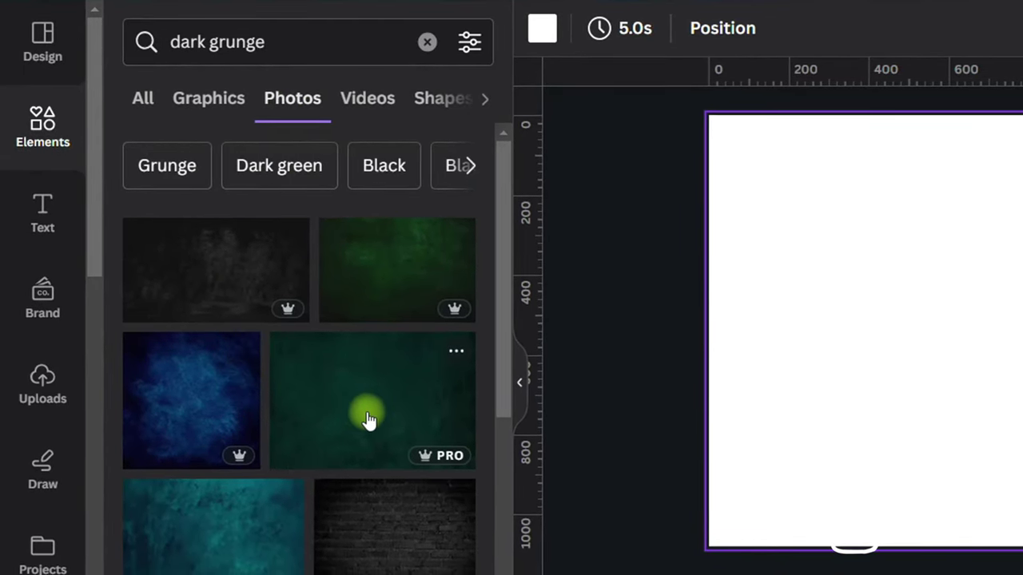
left_click(228, 284)
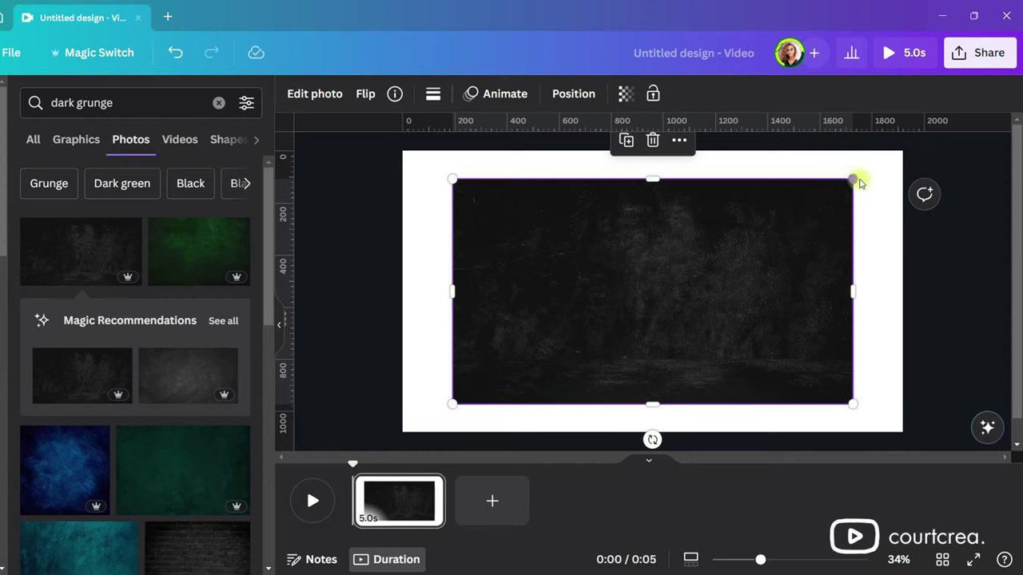
left_click_drag(856, 178, 905, 153)
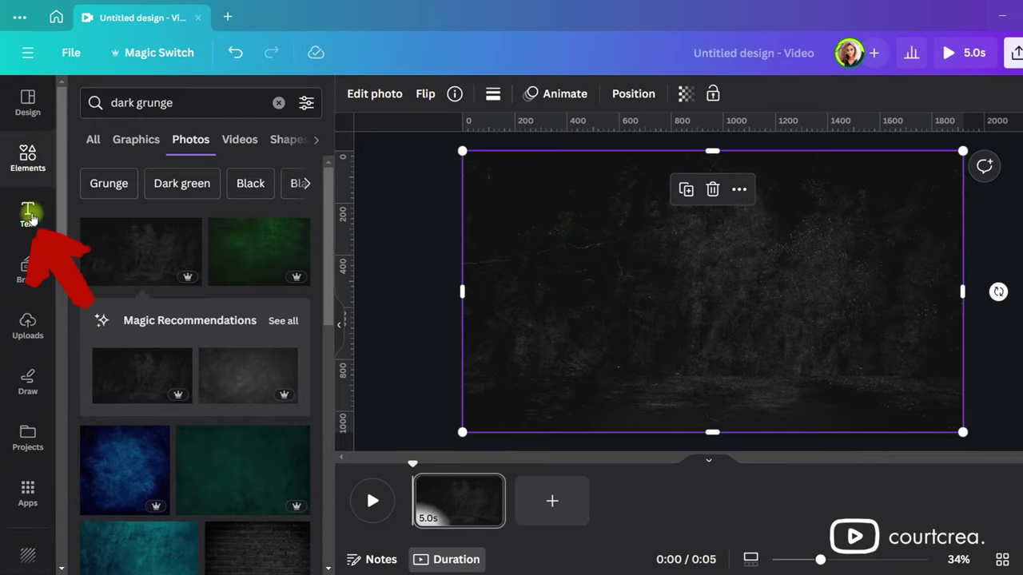
Add a heading reading 'memories' and switch it to uppercase
left_click(29, 211)
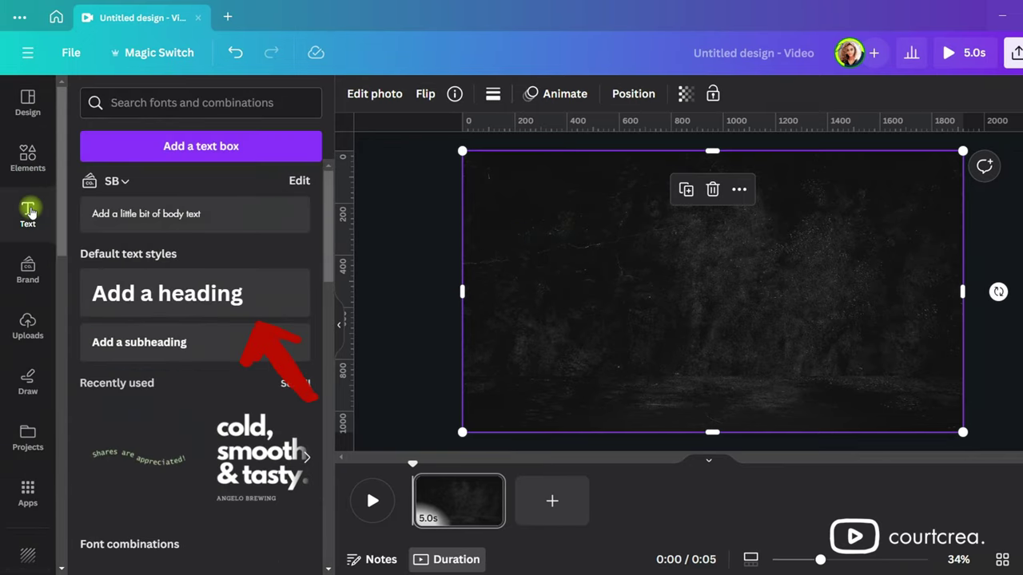
left_click(192, 300)
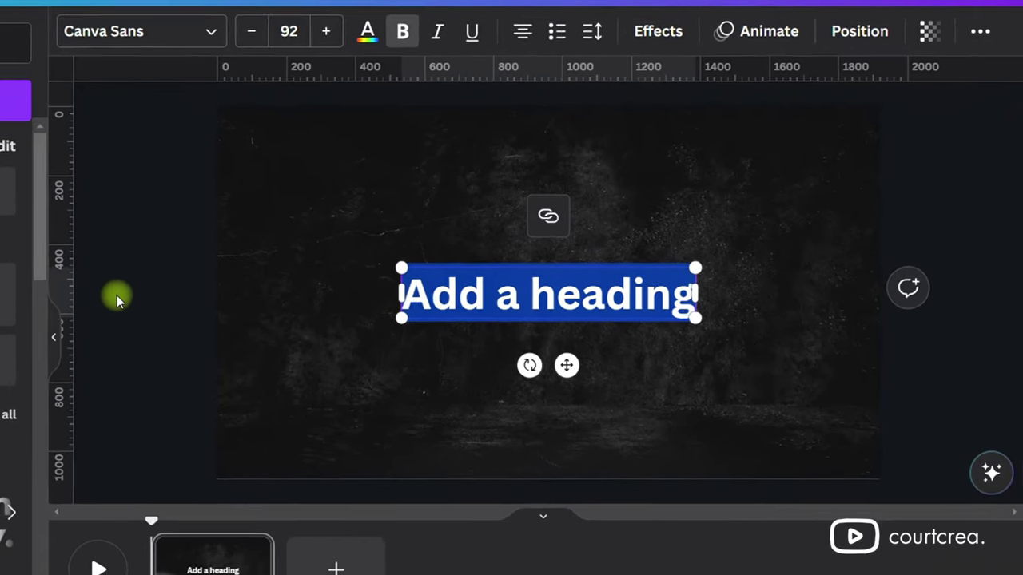
type("memories")
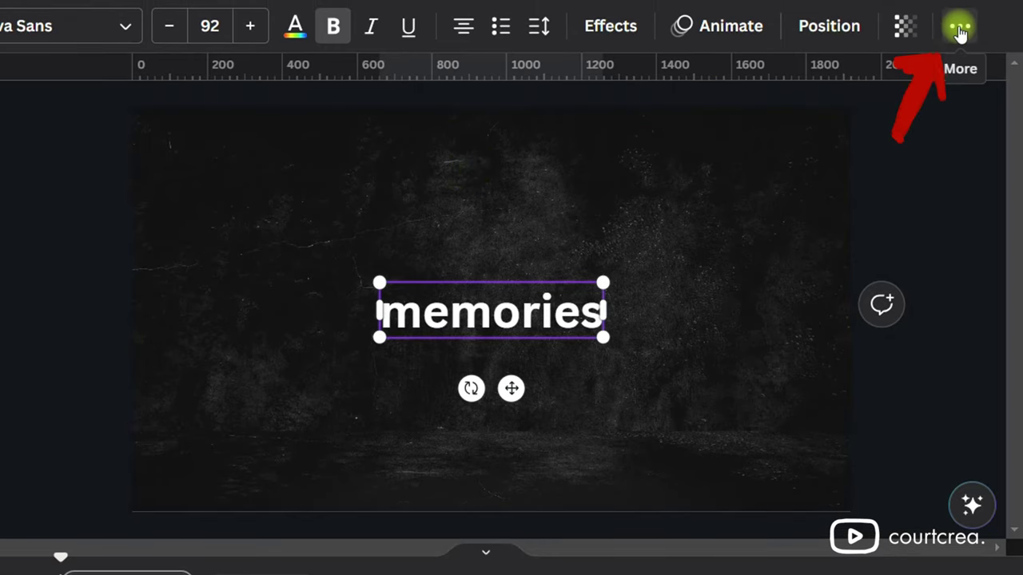
left_click(956, 32)
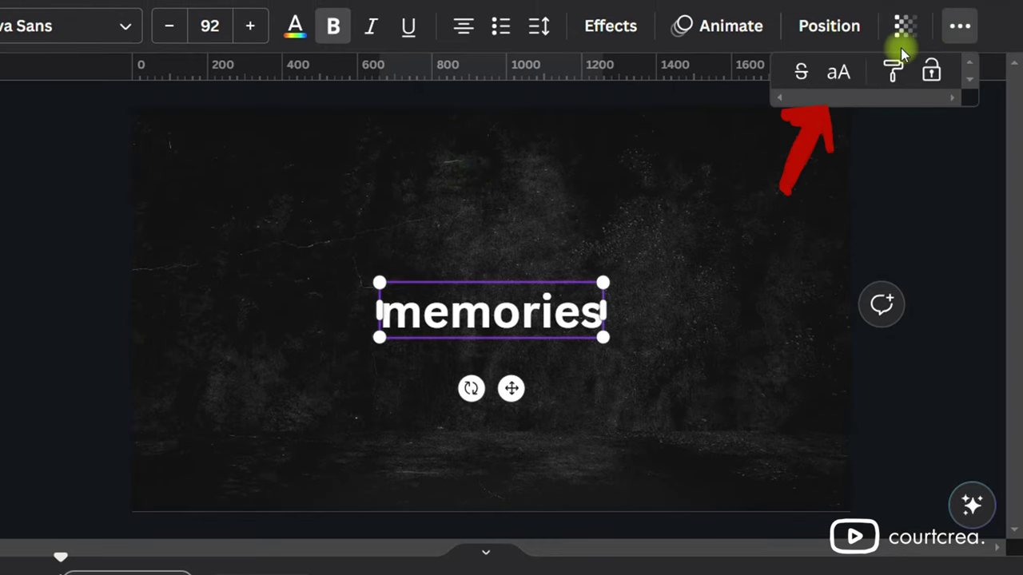
left_click(842, 73)
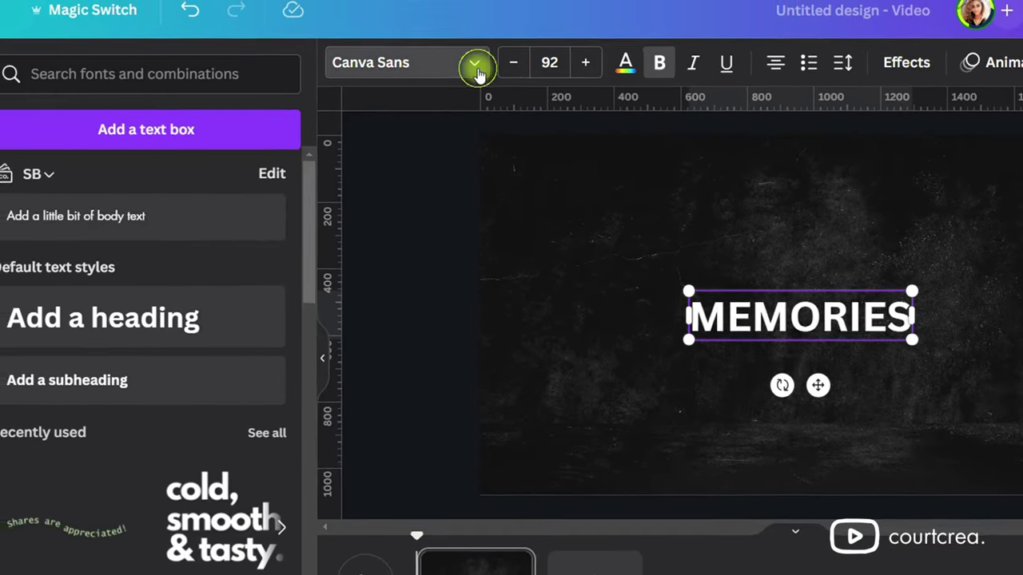
Set the MEMORIES title to the Anton font at size 153
left_click(112, 26)
left_click(377, 140)
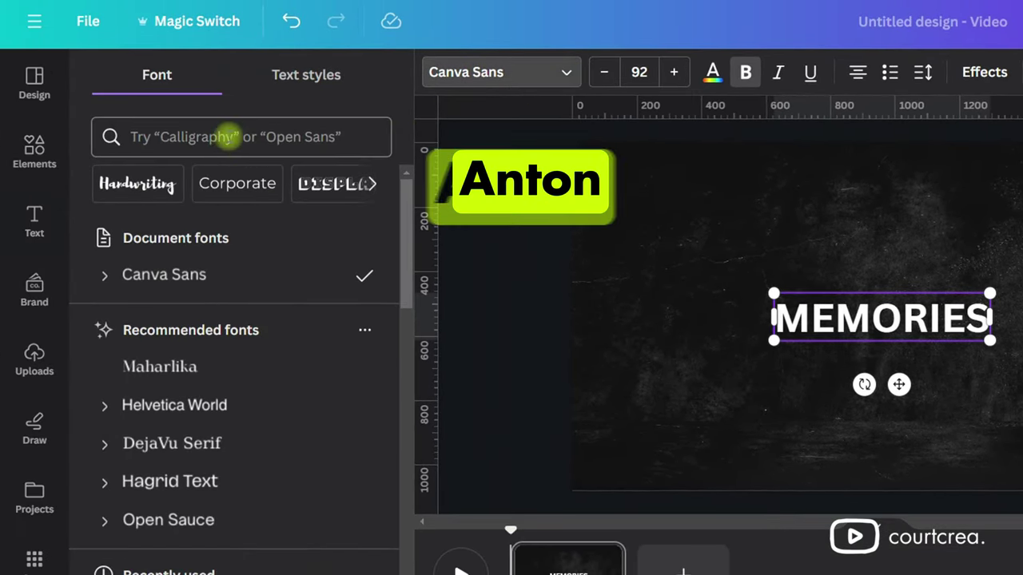
left_click(228, 136)
type("anton")
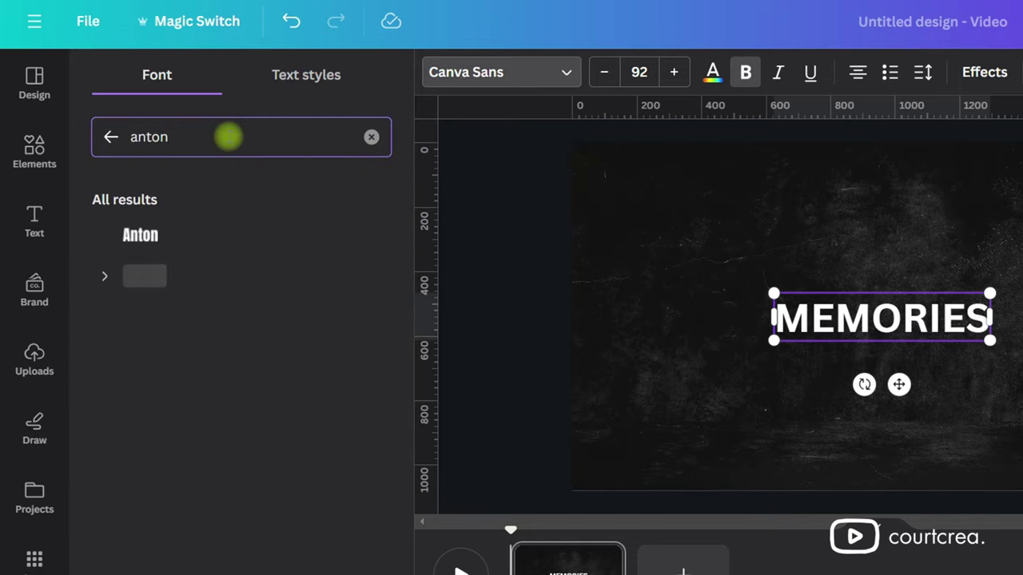
left_click(170, 242)
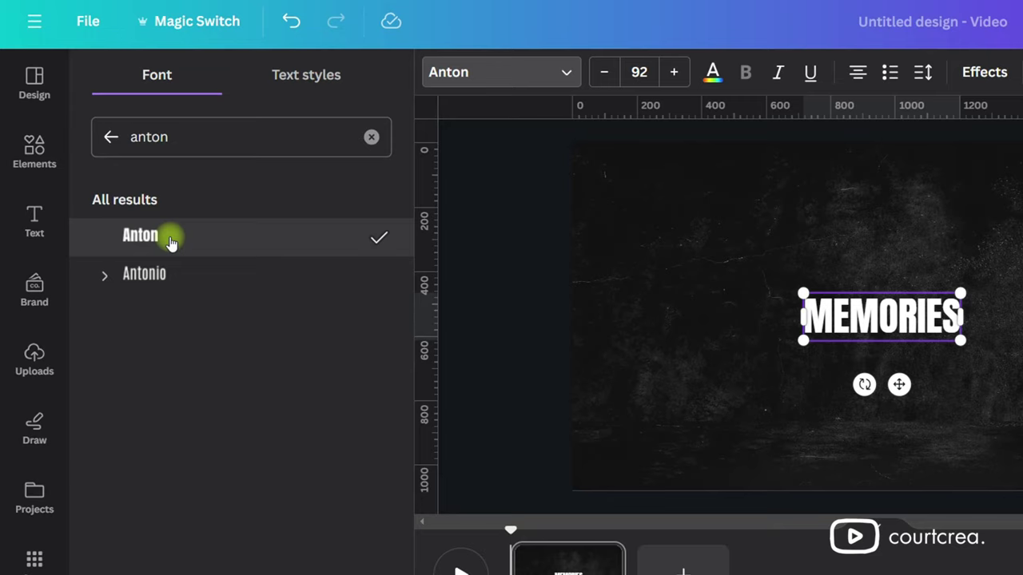
left_click(637, 72)
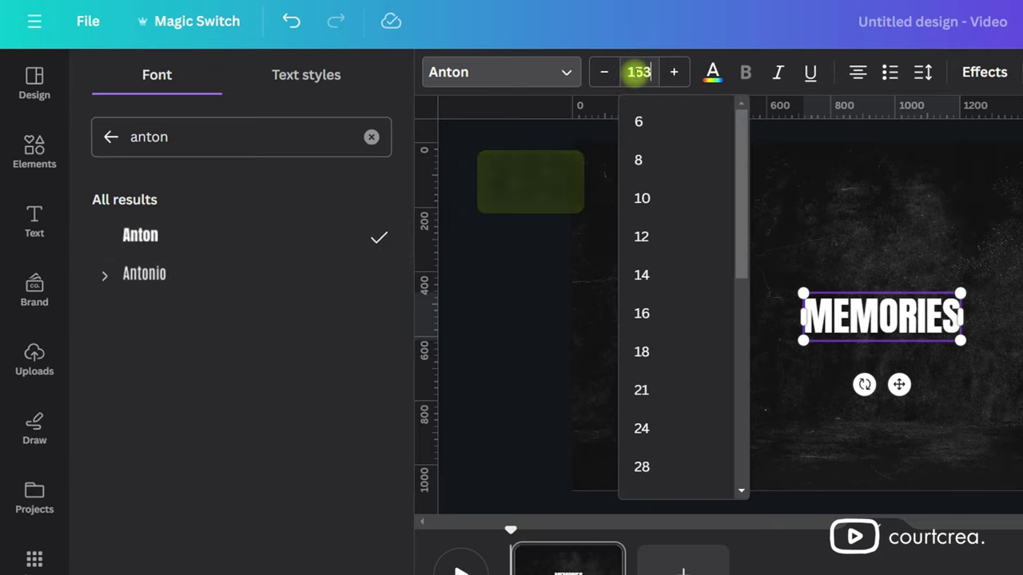
key("Return")
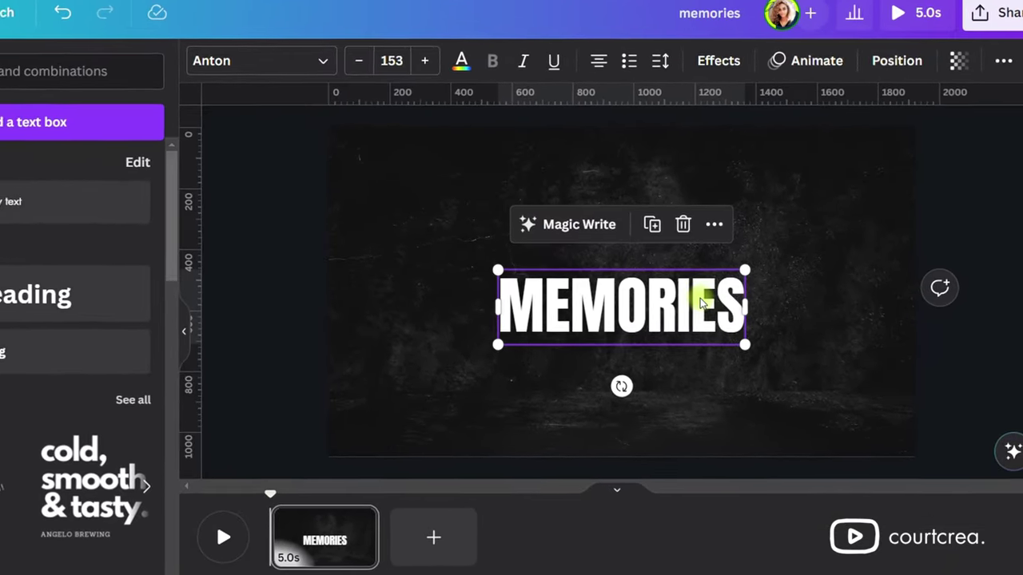
right_click(775, 298)
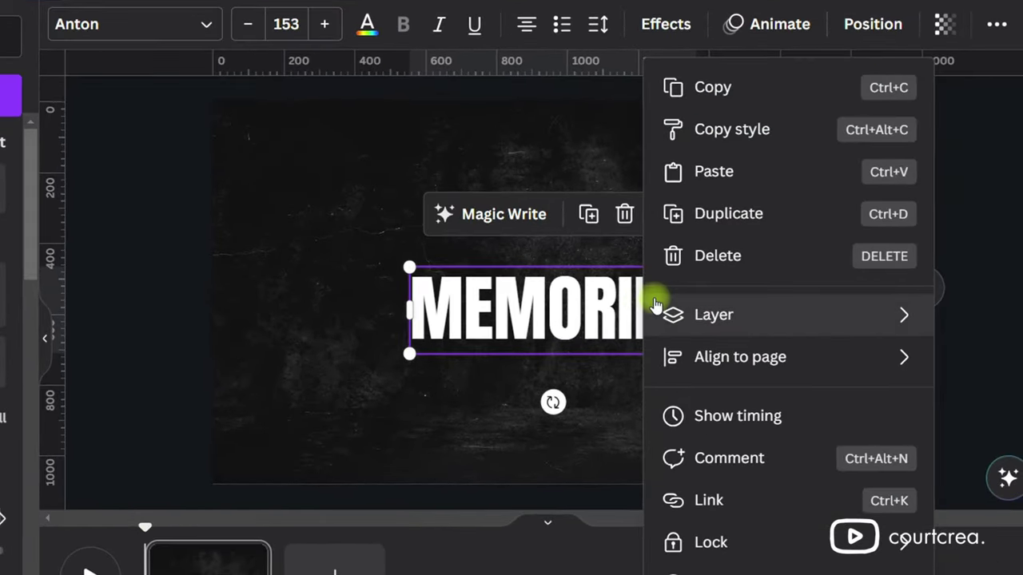
Copy the title and add a new page with a black background
left_click(684, 80)
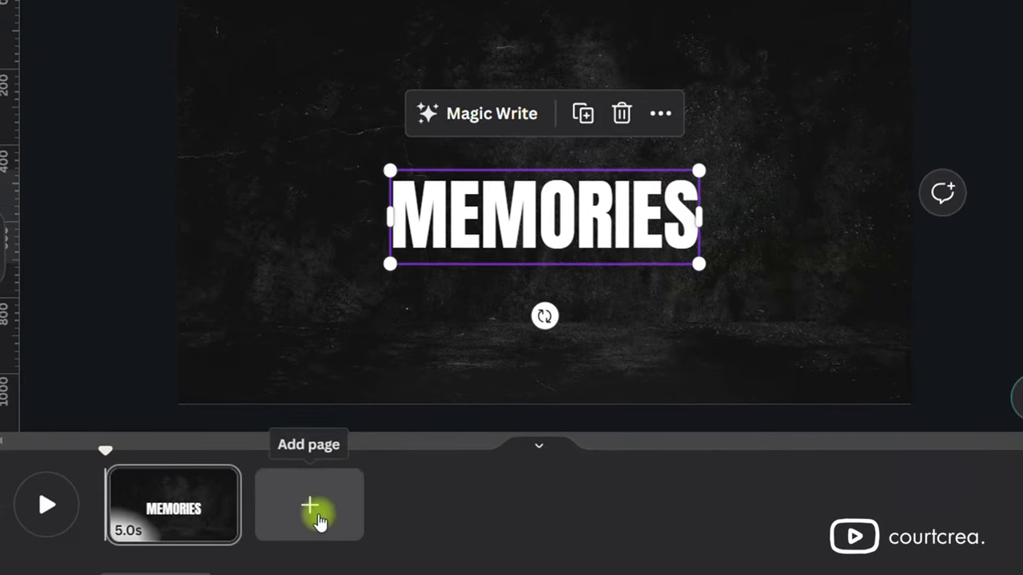
left_click(312, 502)
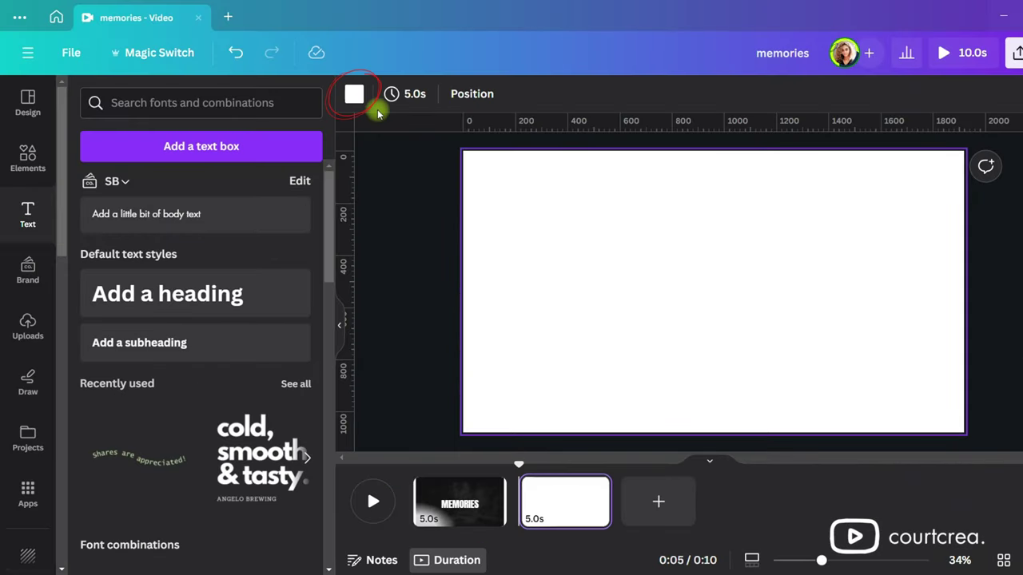
left_click(356, 96)
left_click(79, 478)
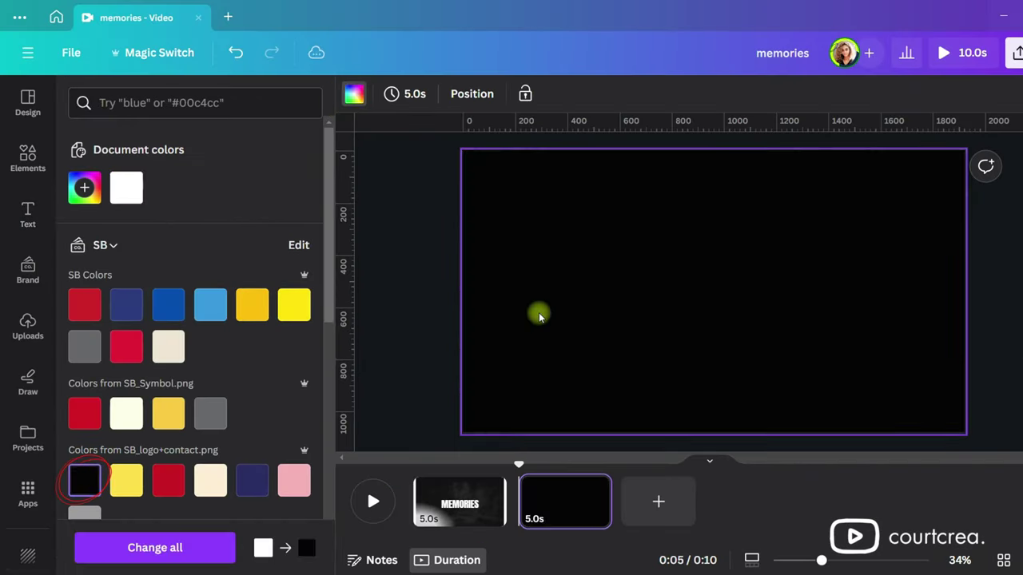
Paste the MEMORIES title onto the black page and centre it vertically
right_click(671, 291)
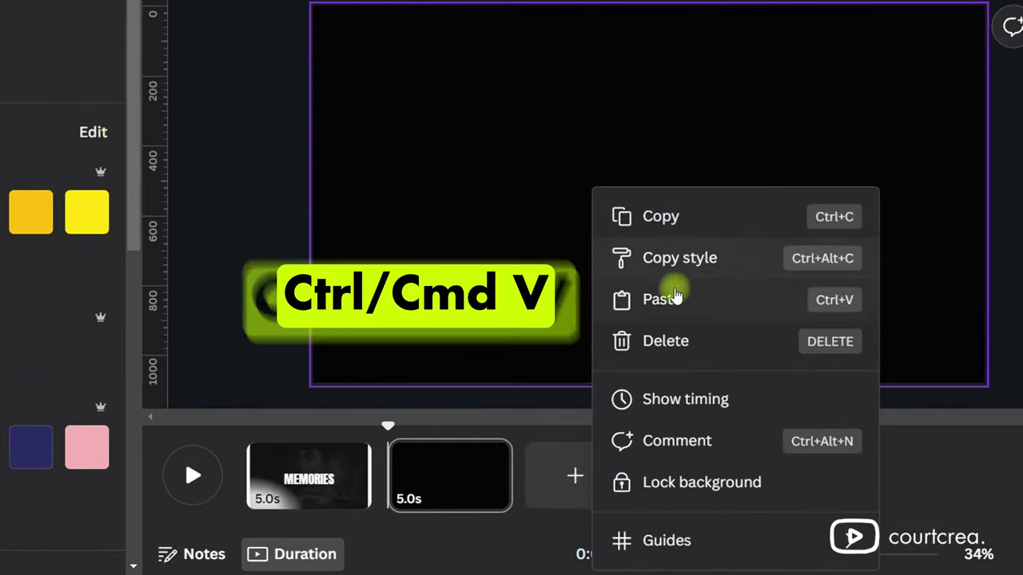
left_click(674, 297)
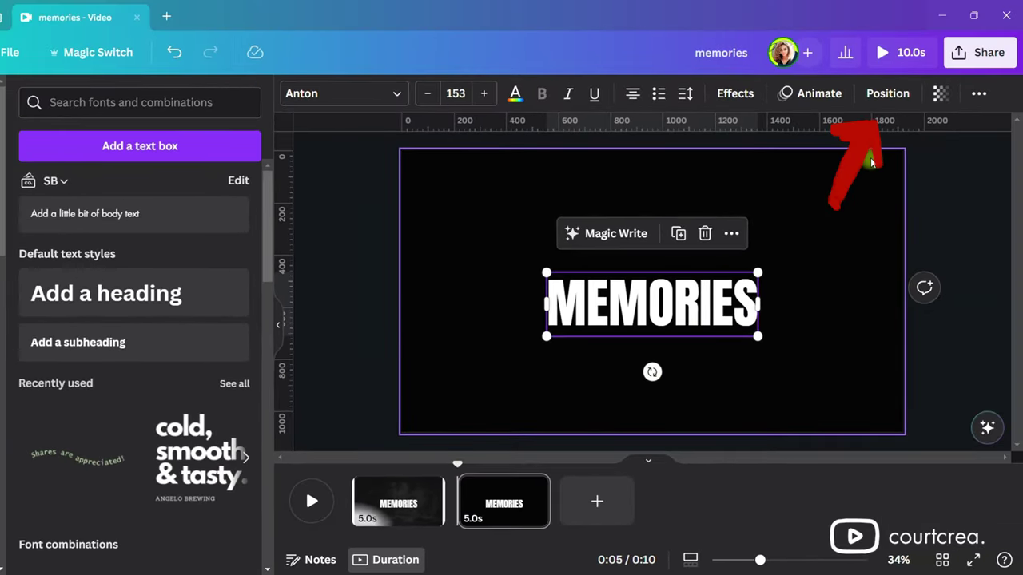
left_click(885, 96)
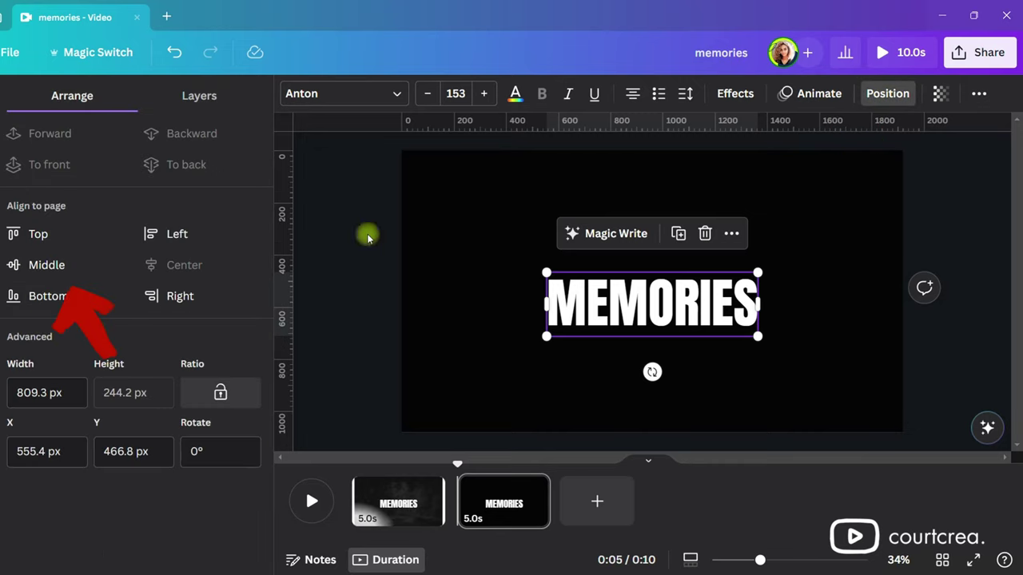
left_click(80, 265)
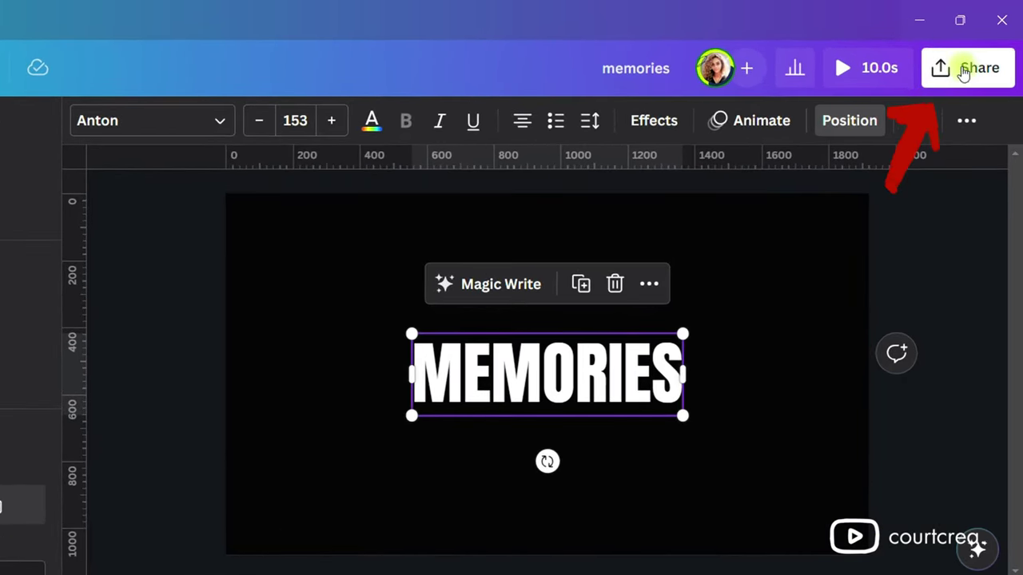
Set up a PNG download of Page 2 only with a transparent background
left_click(967, 70)
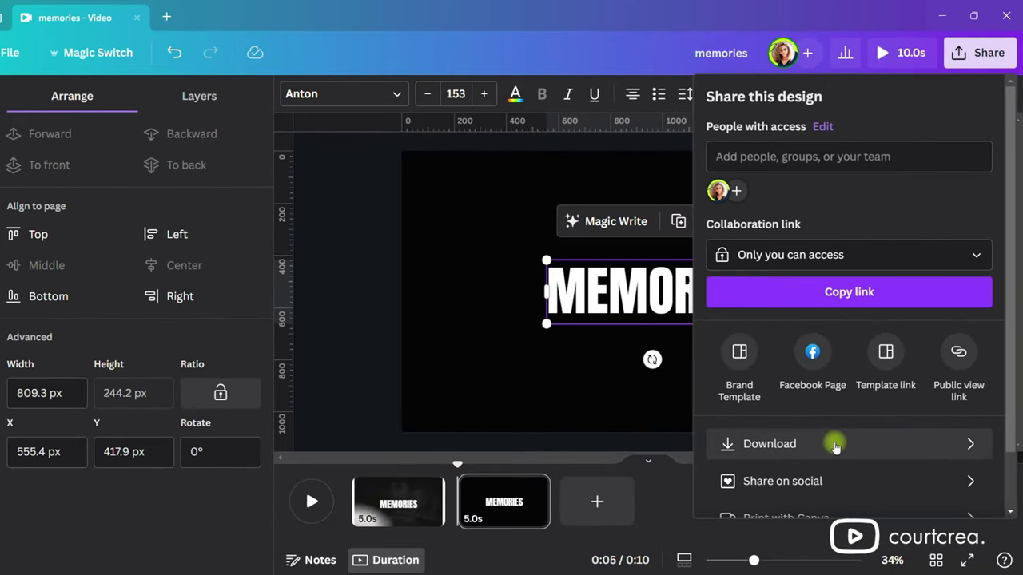
left_click(835, 444)
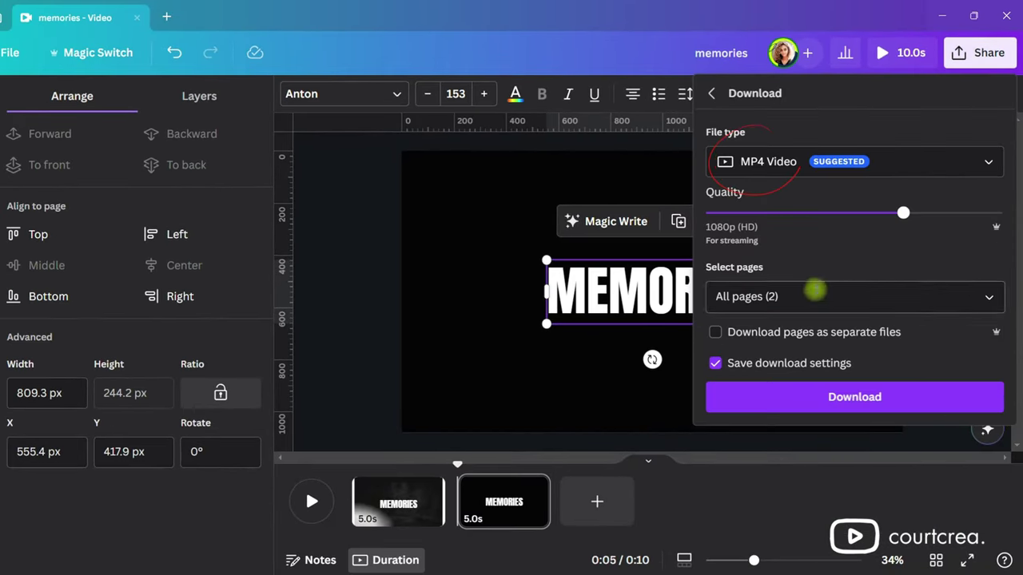
left_click(779, 172)
scroll(847, 206, "up", 3)
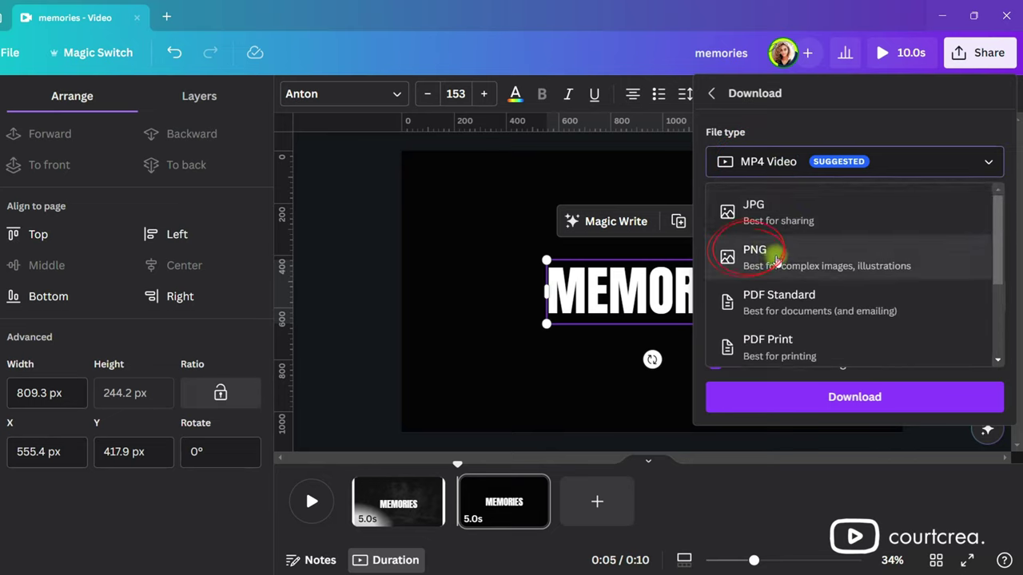
left_click(775, 255)
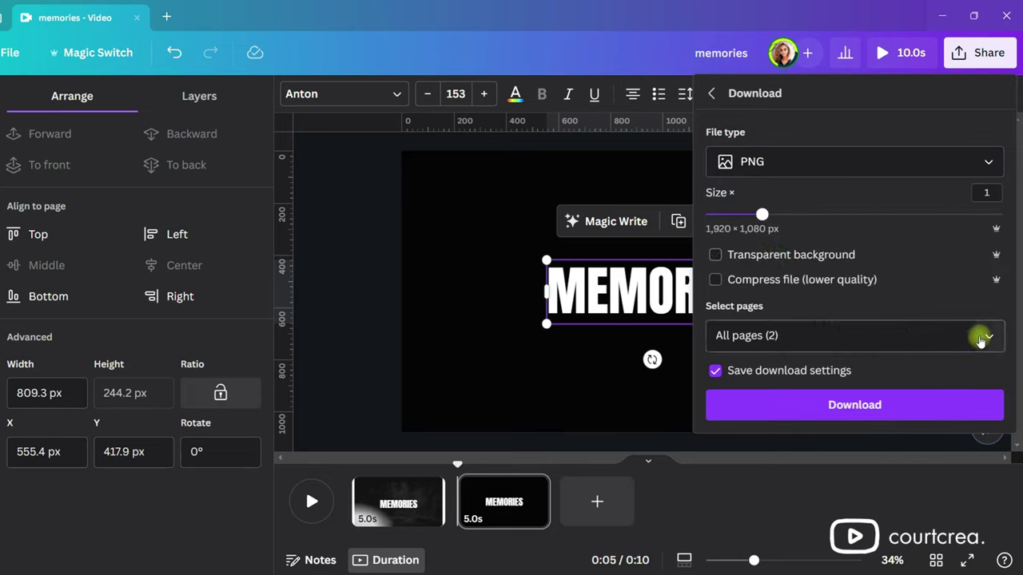
left_click(981, 339)
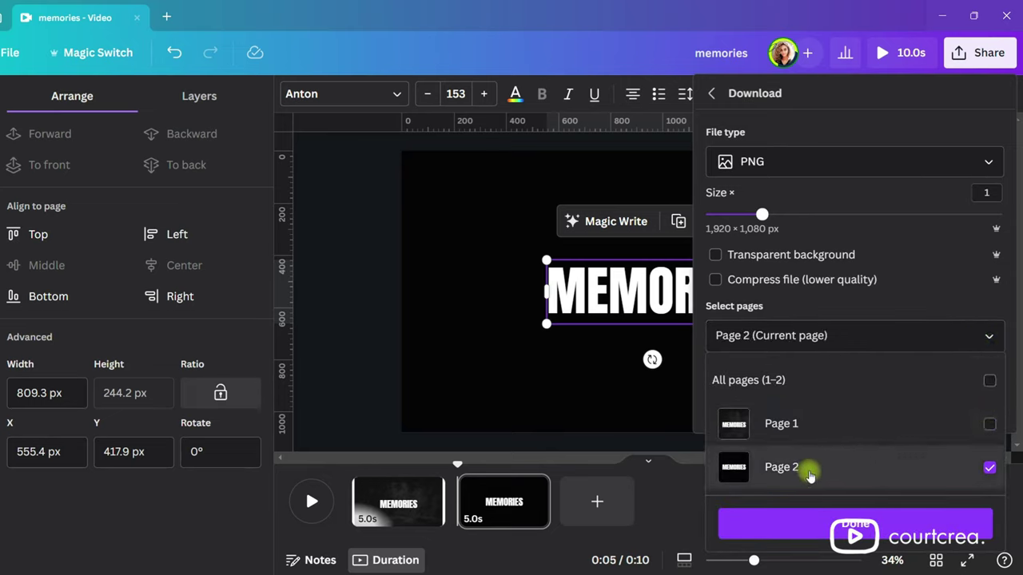
left_click(831, 524)
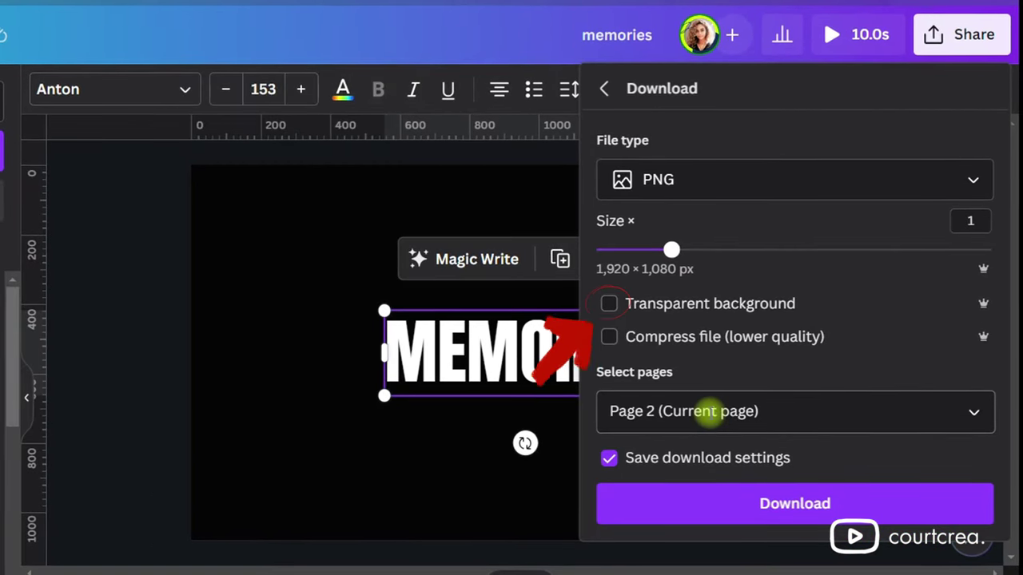
left_click(610, 307)
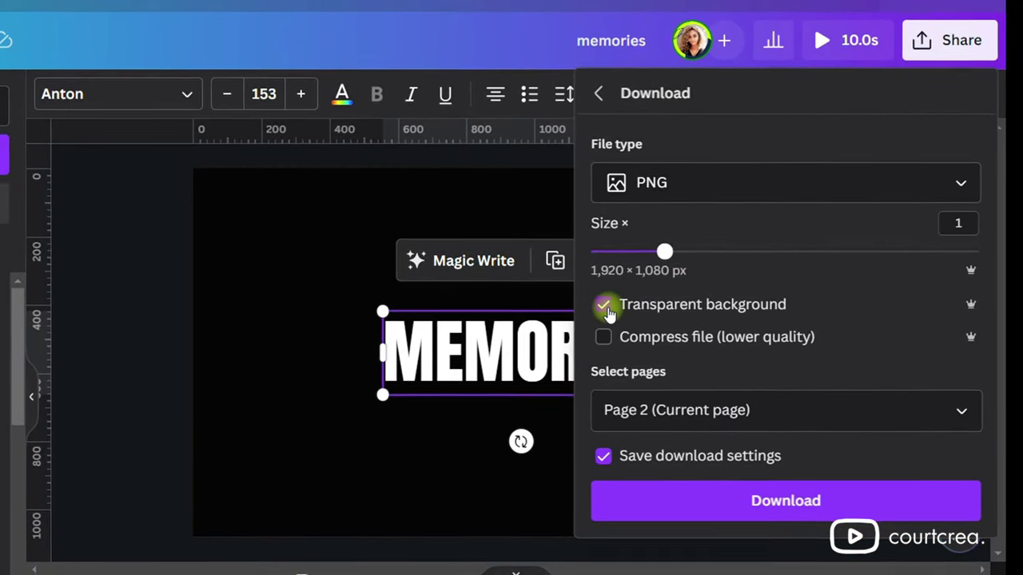
Download and save the PNG, replacing the existing memories.png
left_click(743, 500)
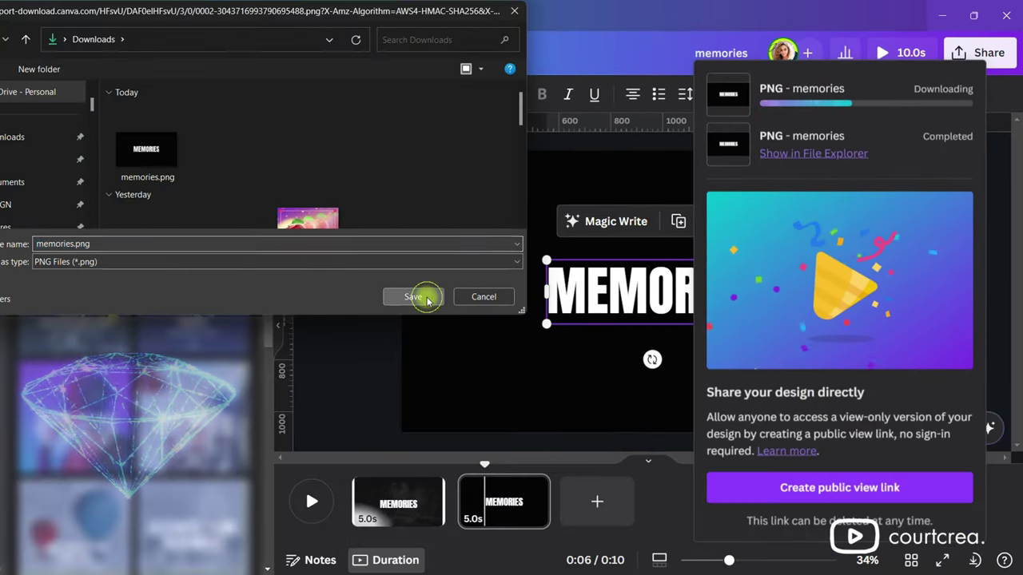
left_click(415, 297)
left_click(528, 299)
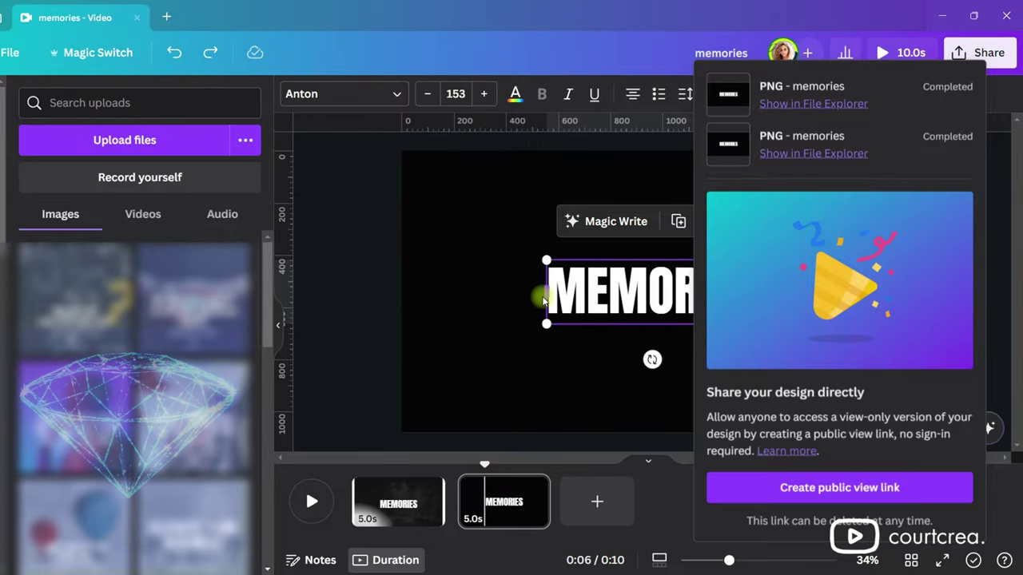
Upload the exported MEMORIES PNG into Canva and delete page 2
left_click(804, 111)
left_click_drag(1021, 344, 183, 343)
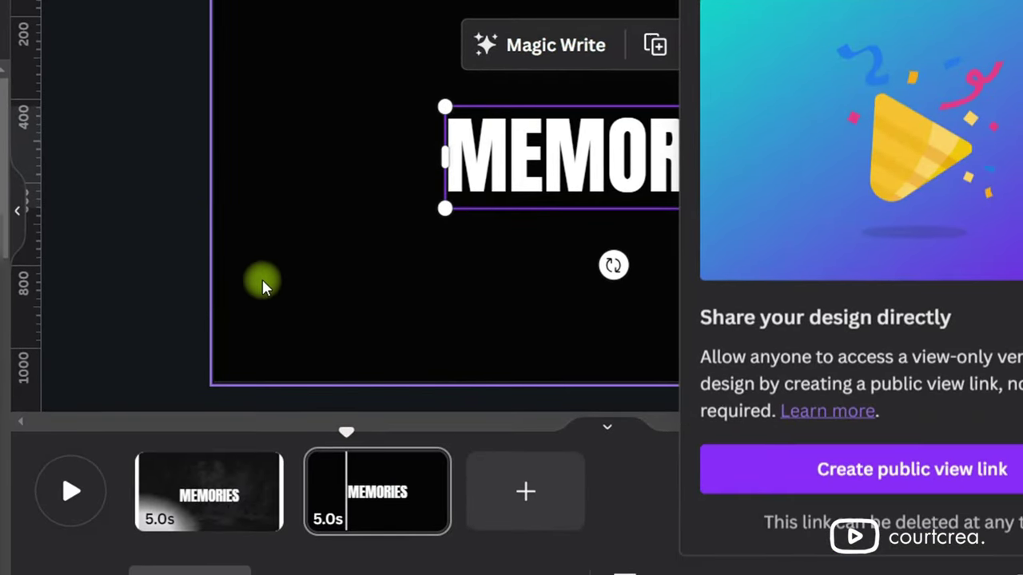
left_click(400, 475)
left_click(423, 457)
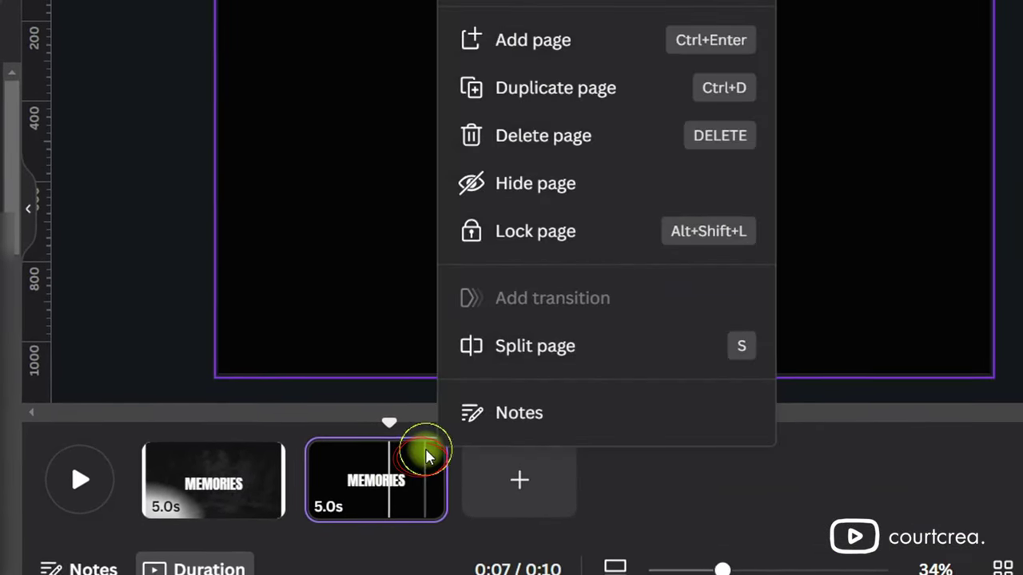
left_click(511, 135)
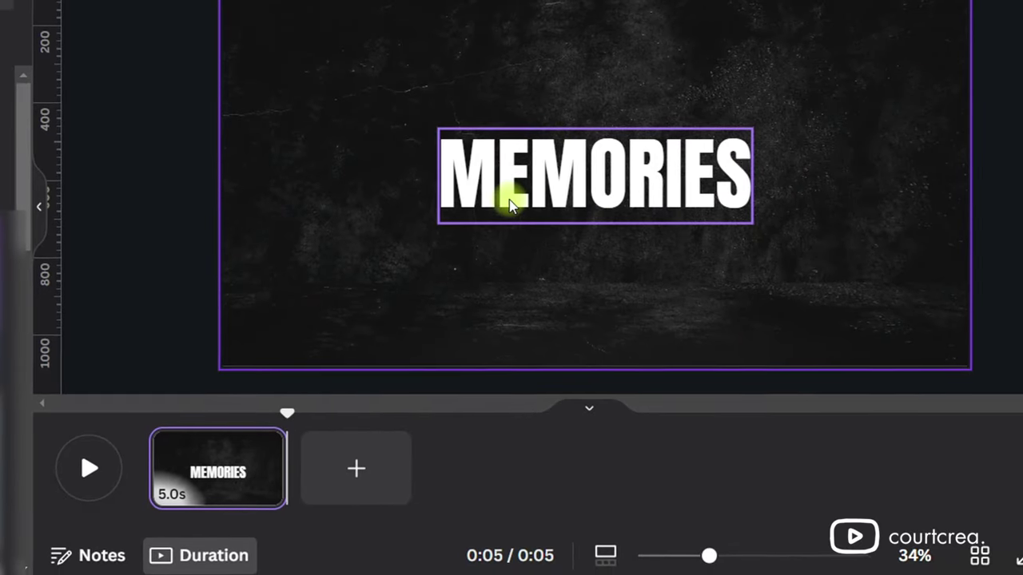
Replace the MEMORIES text with the uploaded image, enlarged to fill the 1920×1080 page
left_click(559, 152)
left_click(668, 71)
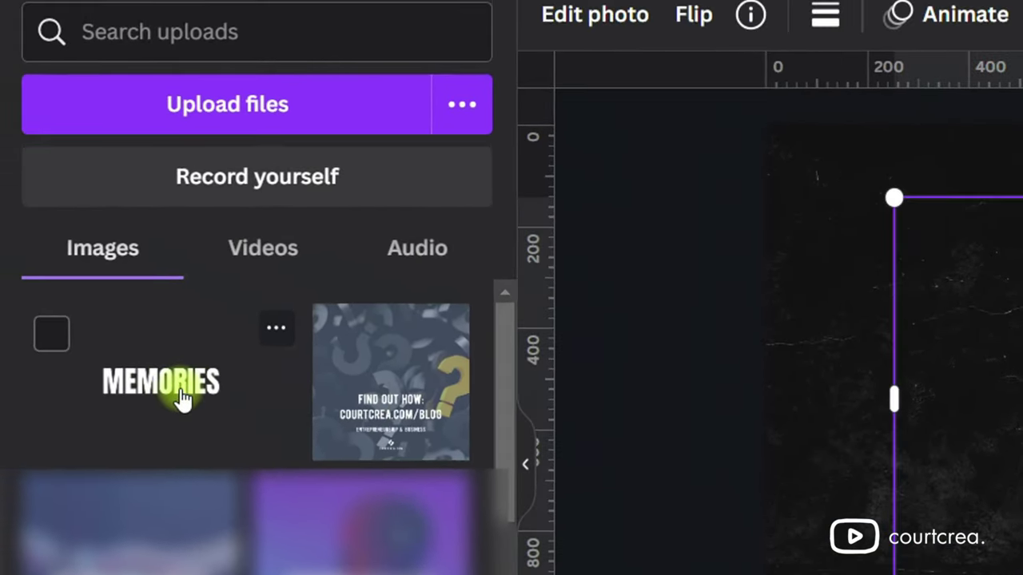
left_click(183, 399)
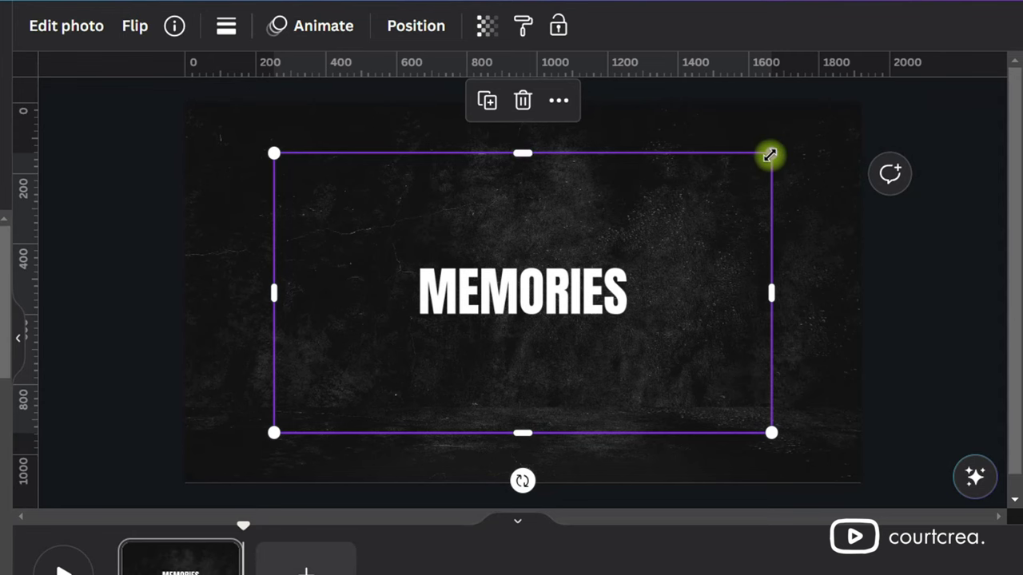
left_click_drag(770, 155, 861, 103)
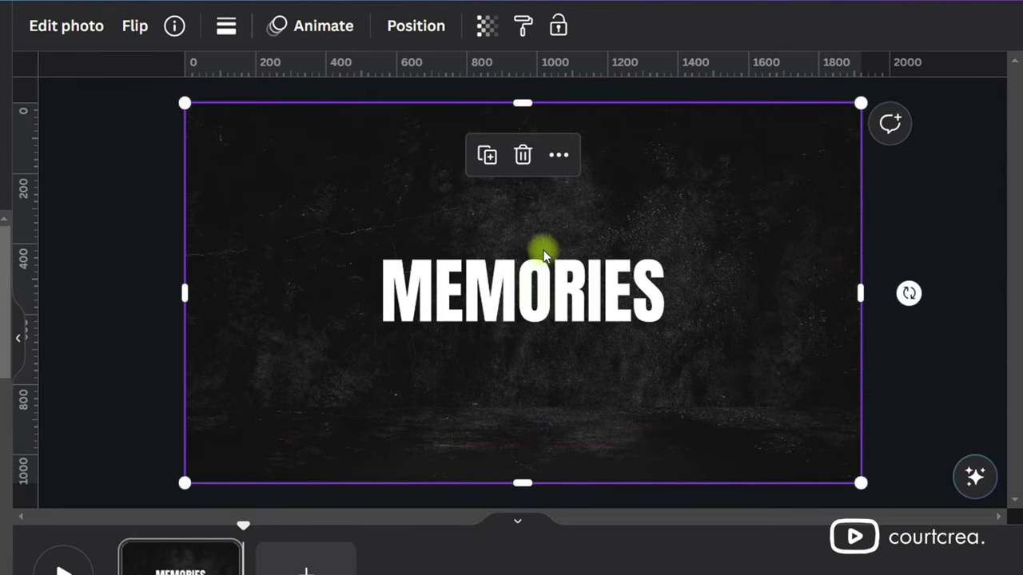
Crop the MEMORIES image to a tight band around the word
left_click_drag(523, 103, 530, 241)
left_click_drag(860, 293, 771, 298)
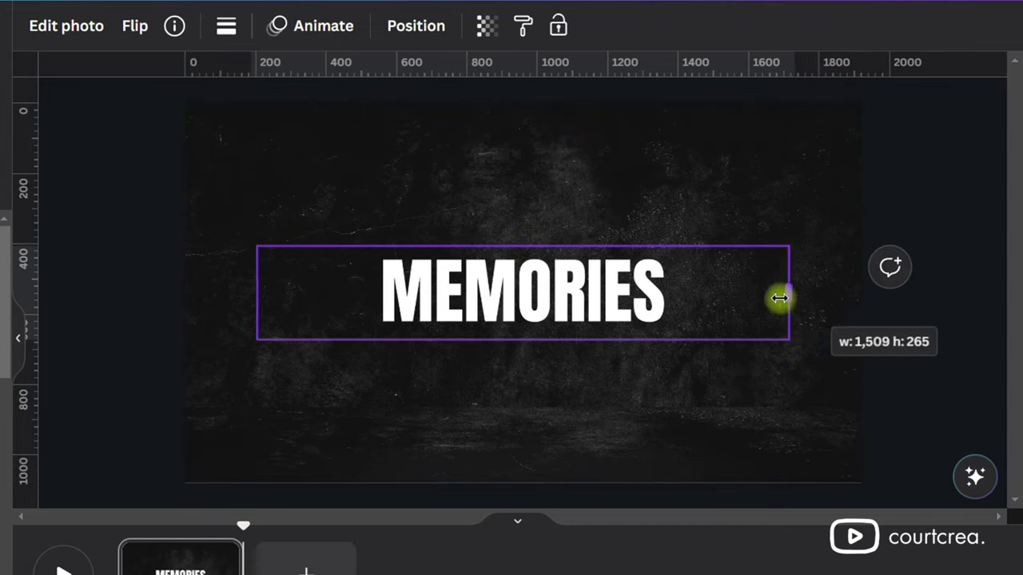
left_click_drag(692, 299, 674, 299)
Duplicate the page and pull out a copy of MEMORIES on page 2
right_click(217, 478)
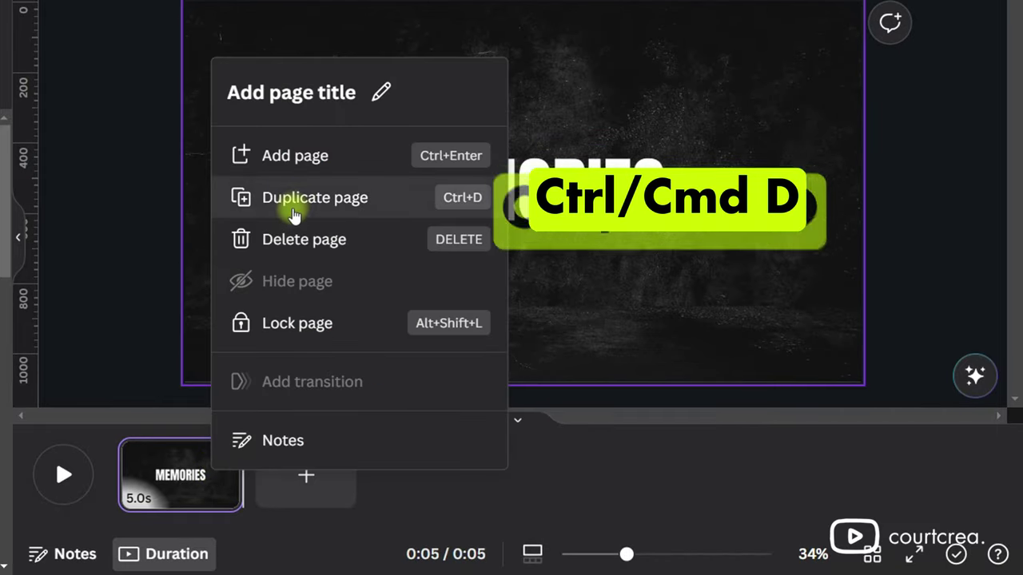
left_click(292, 213)
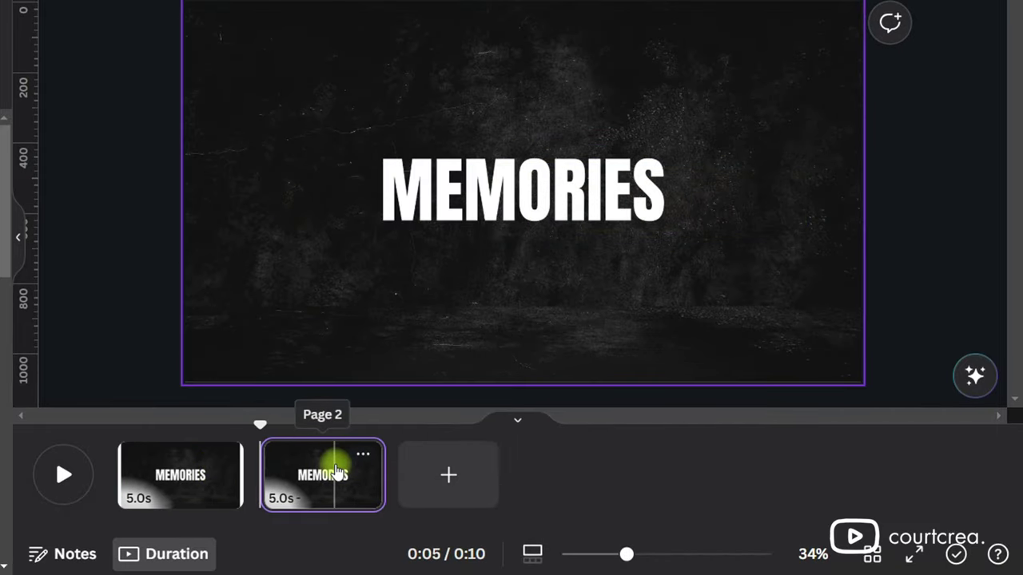
left_click(598, 205)
left_click_drag(598, 206, 605, 183)
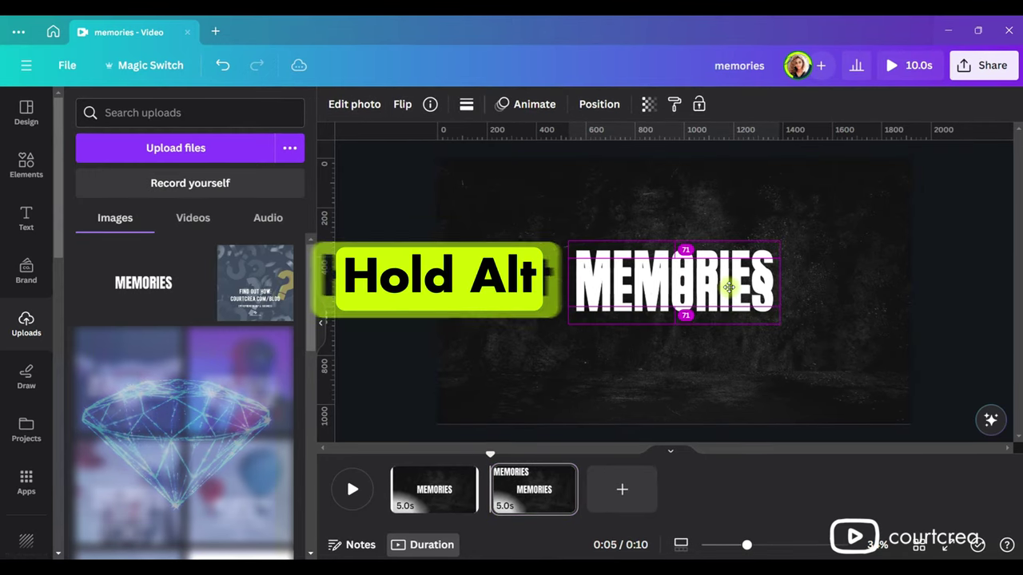
Place the copy just above the original, set transparency 35 and apply Blur at intensity 35
left_click_drag(730, 280, 732, 278)
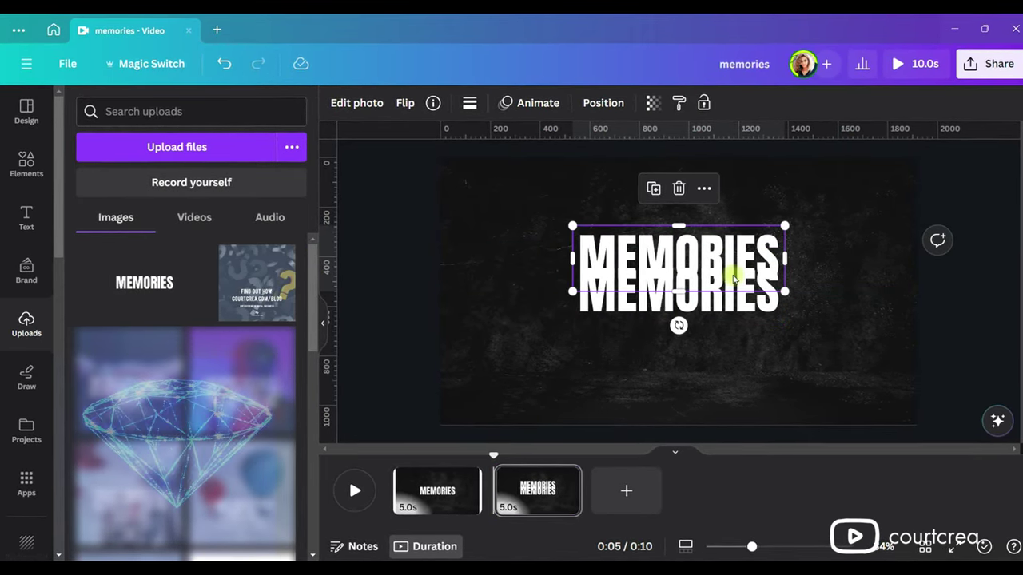
left_click(657, 104)
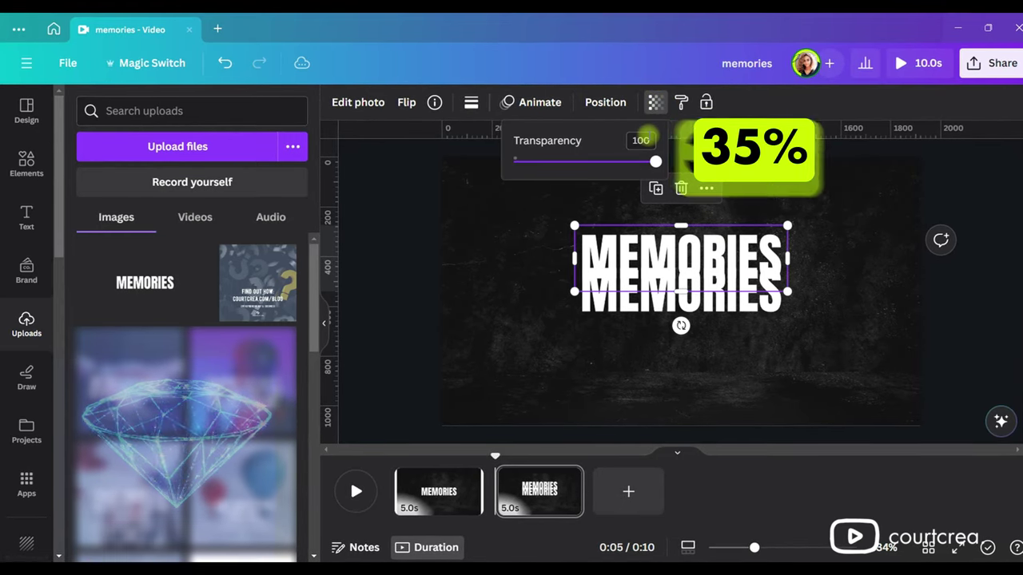
type("35")
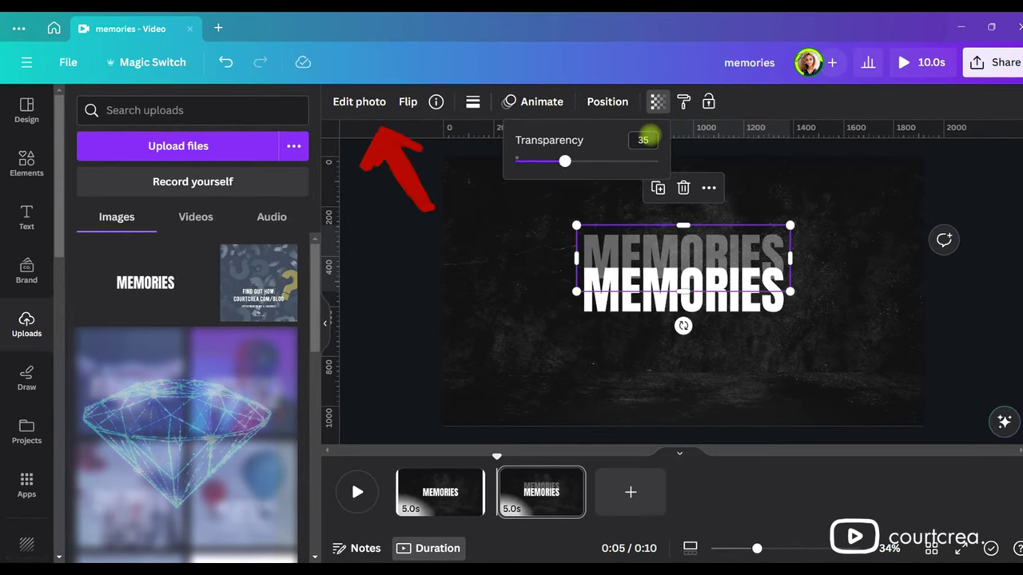
left_click(359, 105)
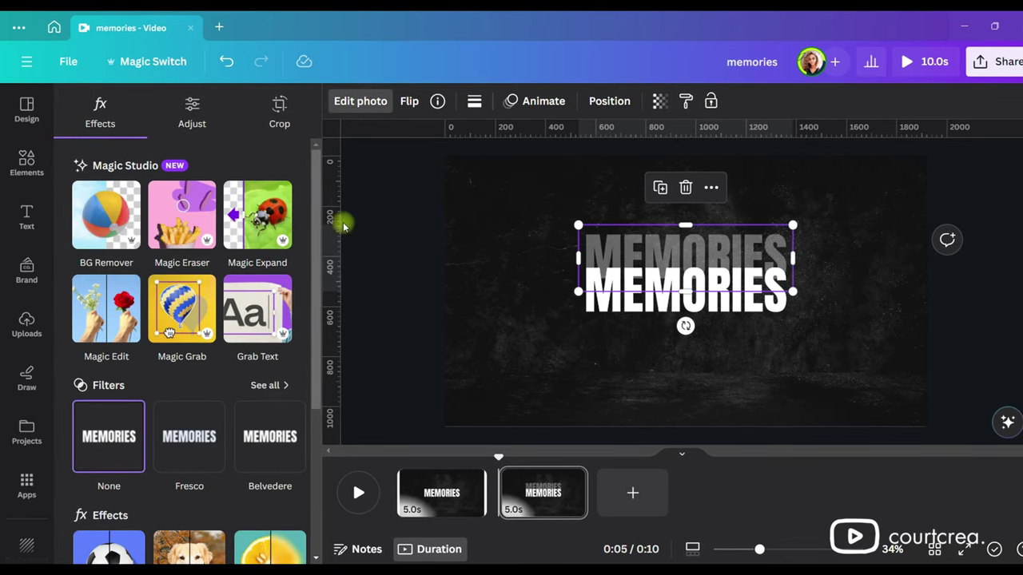
left_click_drag(322, 299, 317, 445)
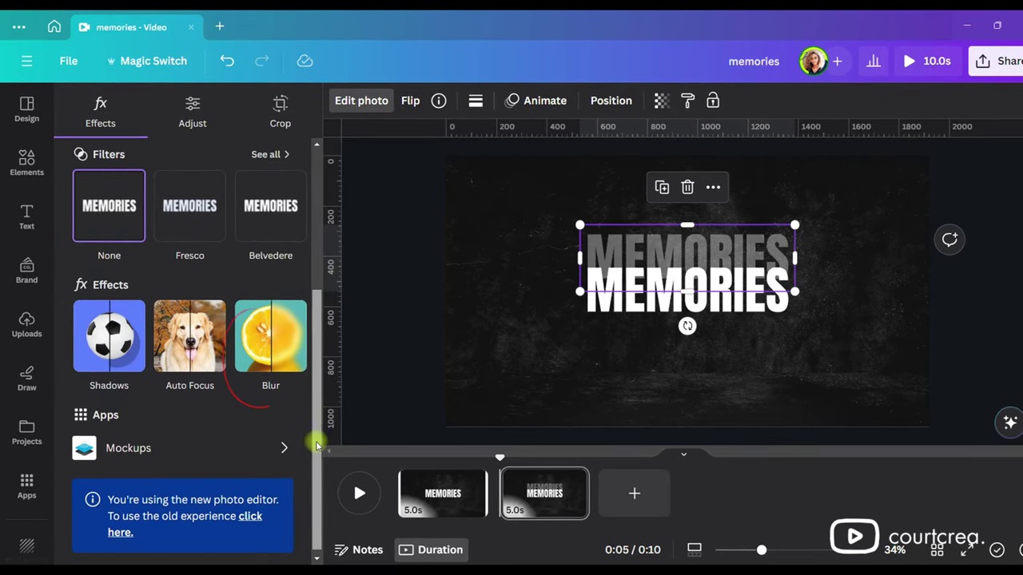
left_click(269, 358)
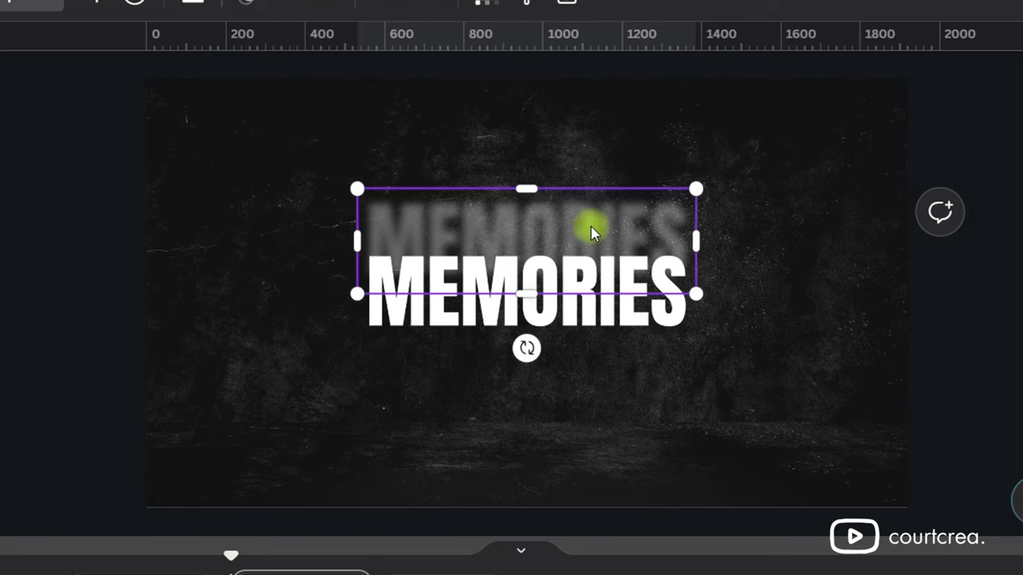
Make another blurred MEMORIES copy slightly higher and adjust its transparency and blur
left_click(735, 252)
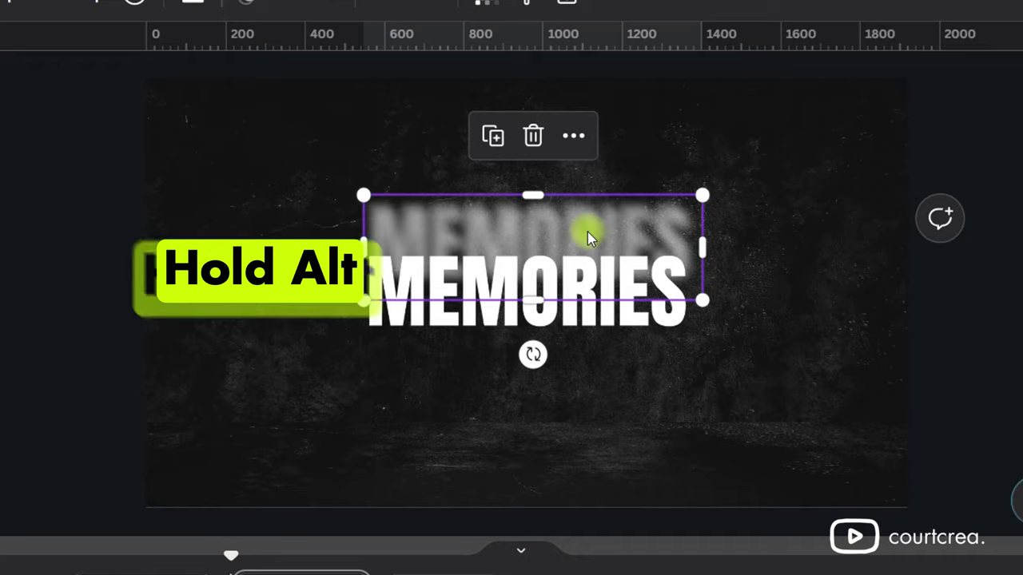
left_click_drag(571, 228, 555, 186)
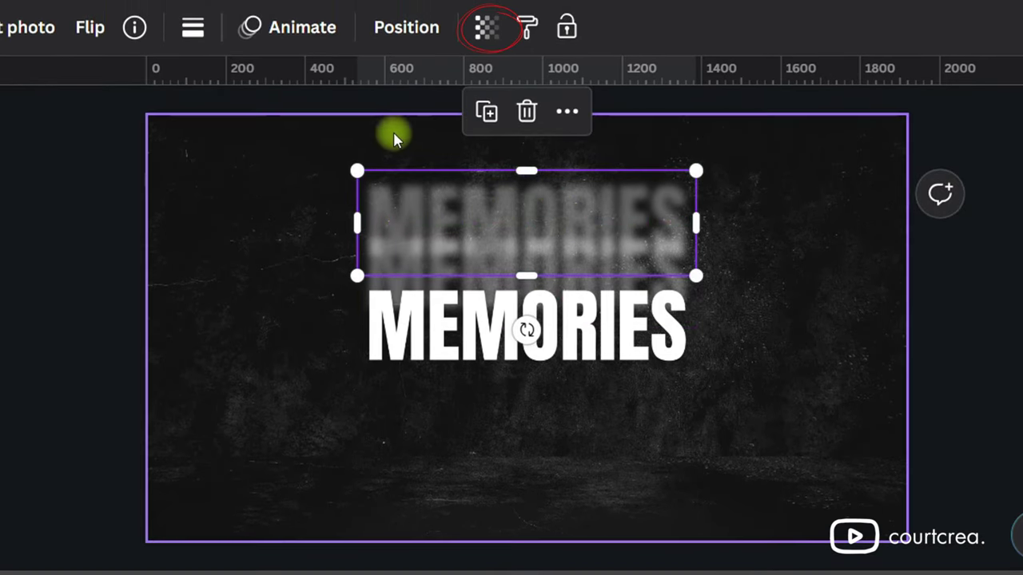
left_click(475, 38)
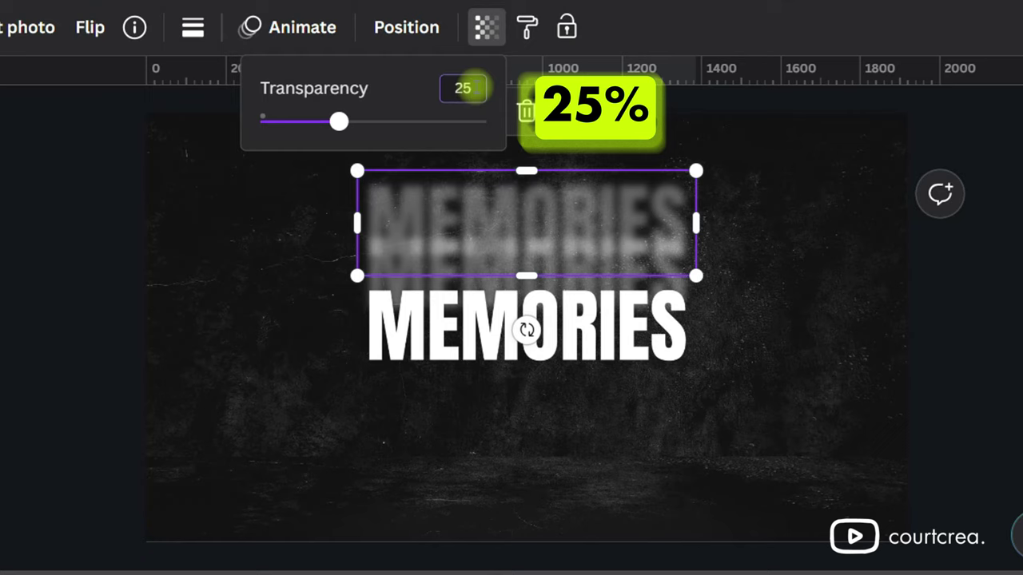
left_click(38, 16)
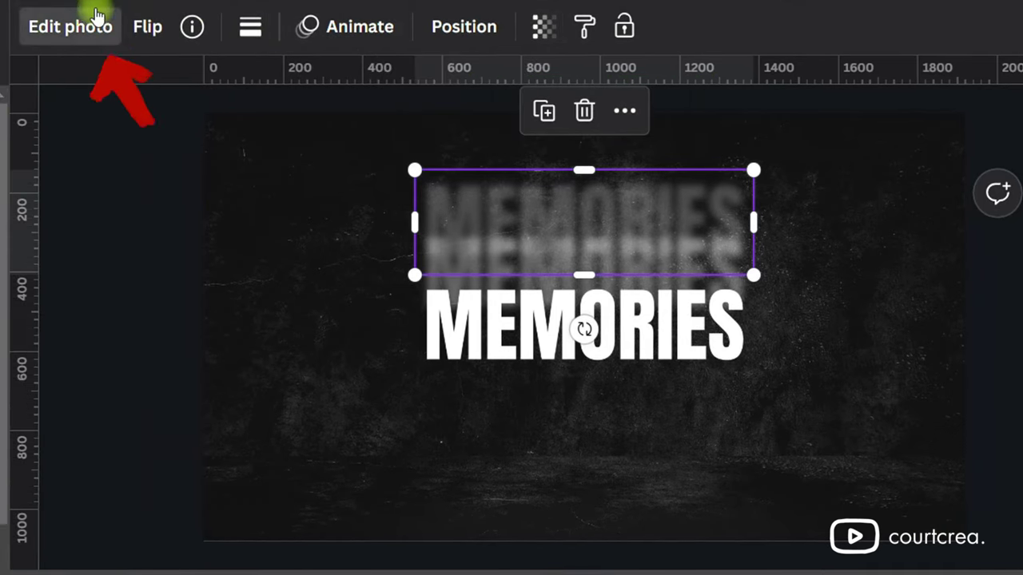
left_click_drag(329, 365, 325, 527)
left_click(266, 342)
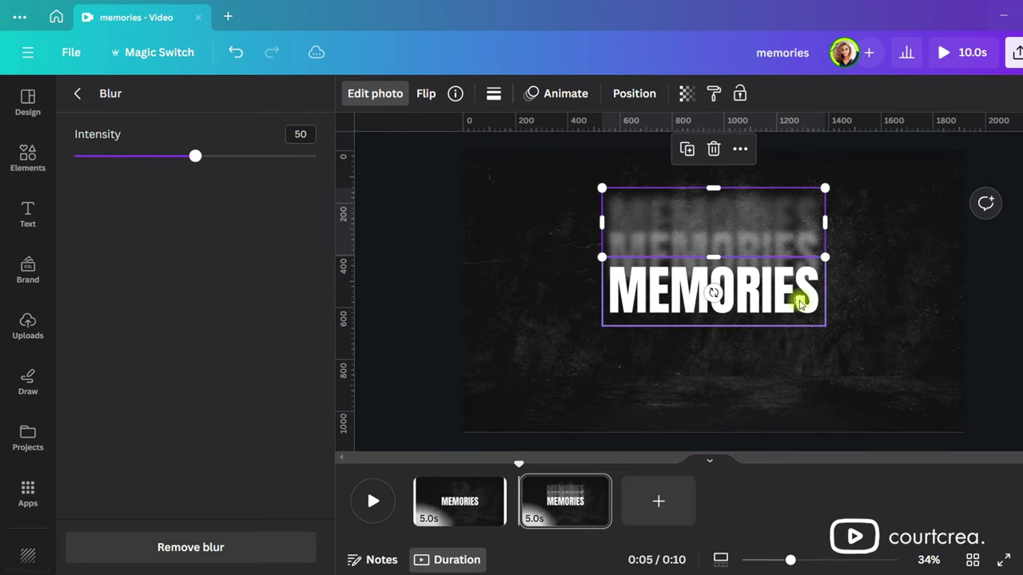
Give the solid lower MEMORIES title transparency 50 and blur intensity 20
left_click(798, 302)
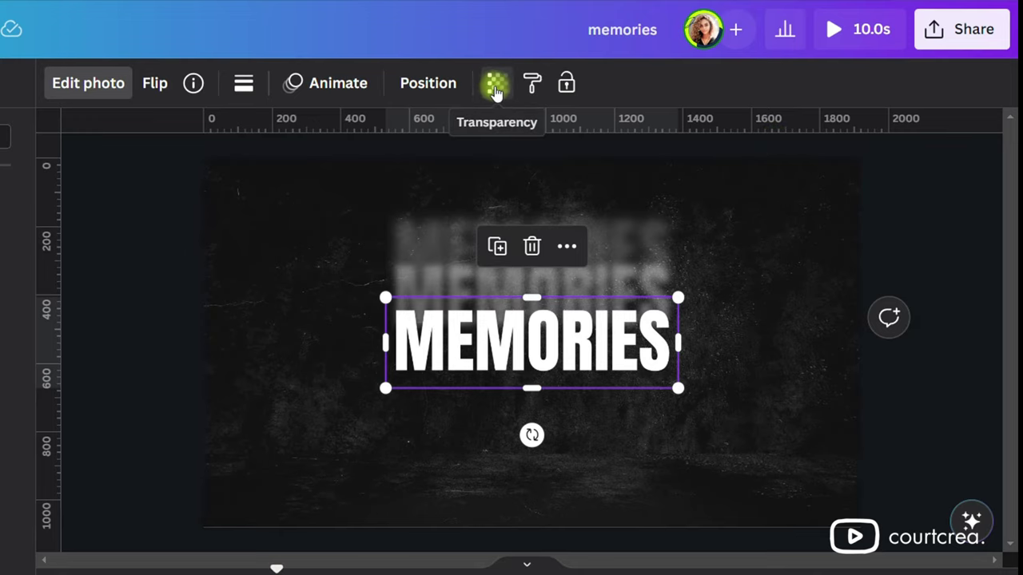
left_click(495, 90)
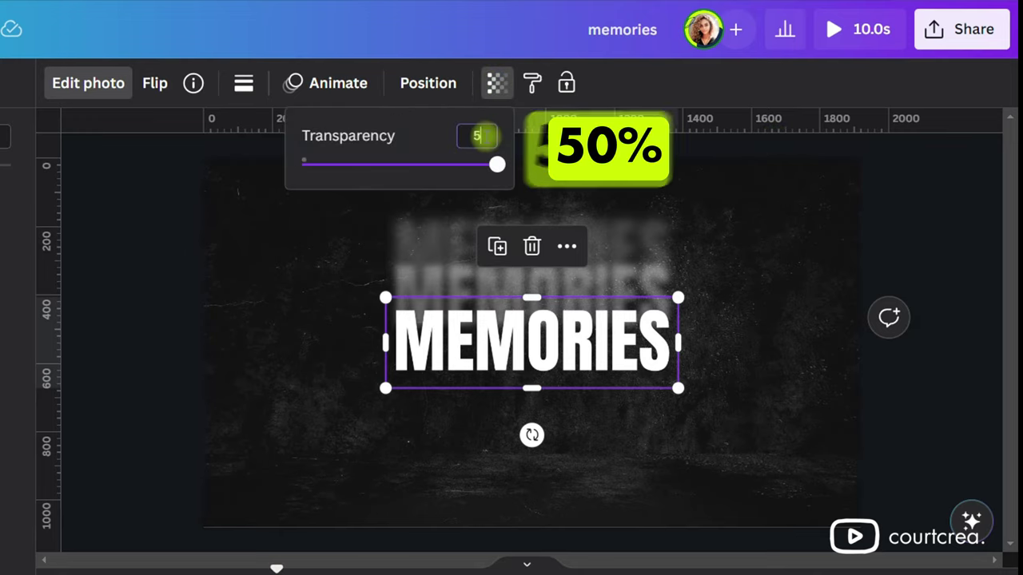
key("Return")
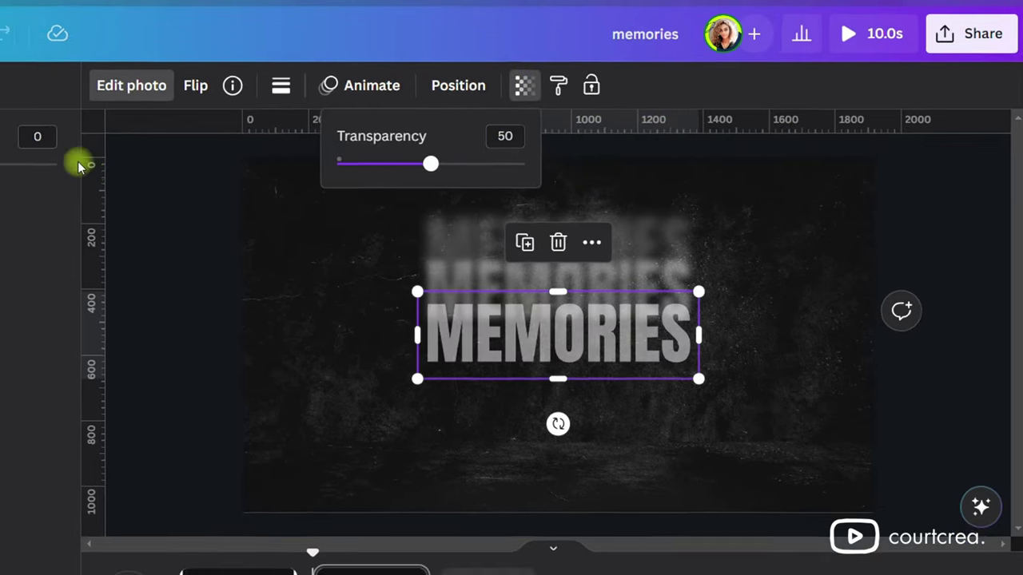
left_click(0, 137)
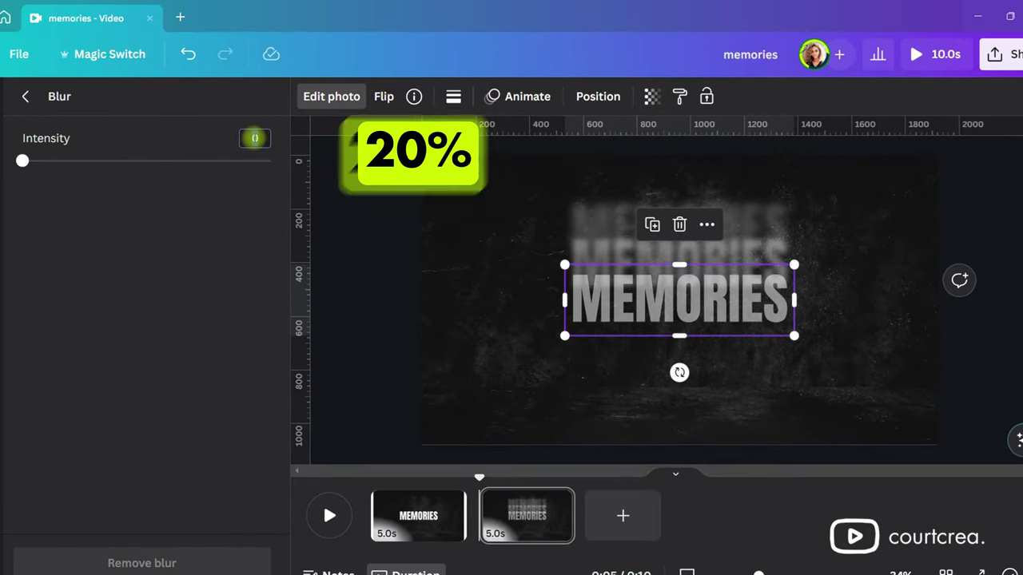
type("20")
key("Return")
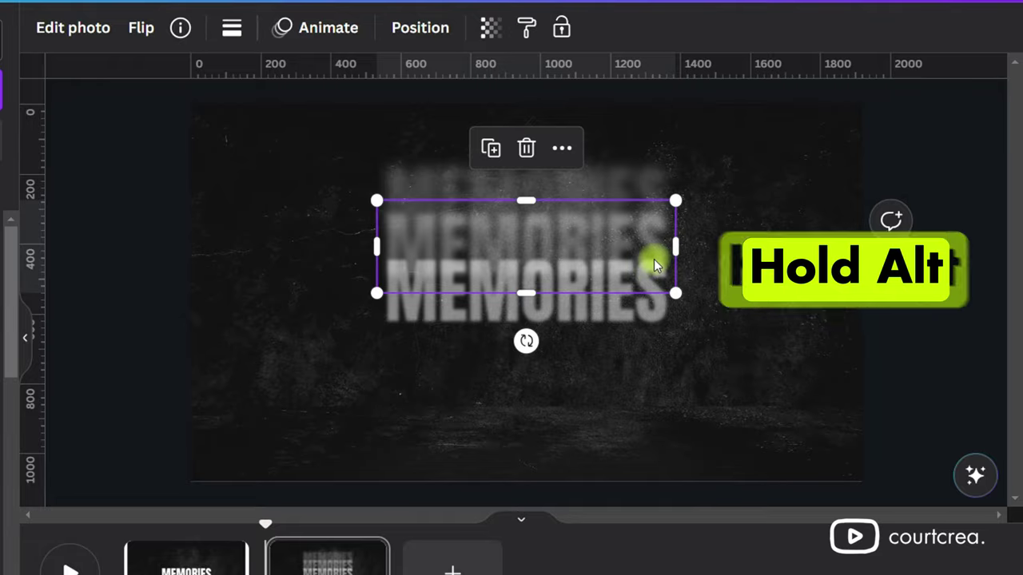
Duplicate the blurred MEMORIES copies beneath the title
left_click_drag(653, 265, 655, 351)
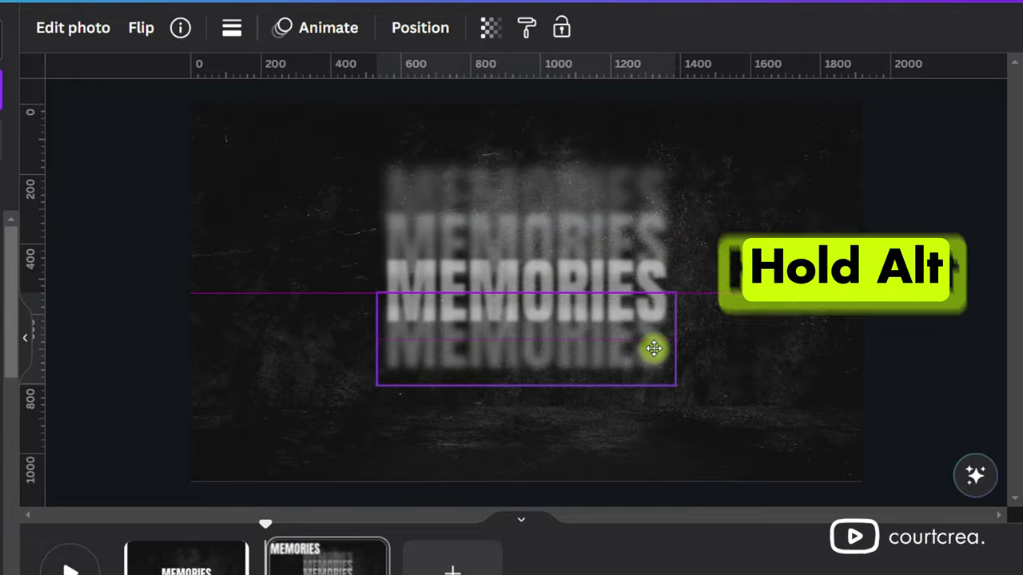
left_click(641, 176)
left_click_drag(641, 177, 647, 316)
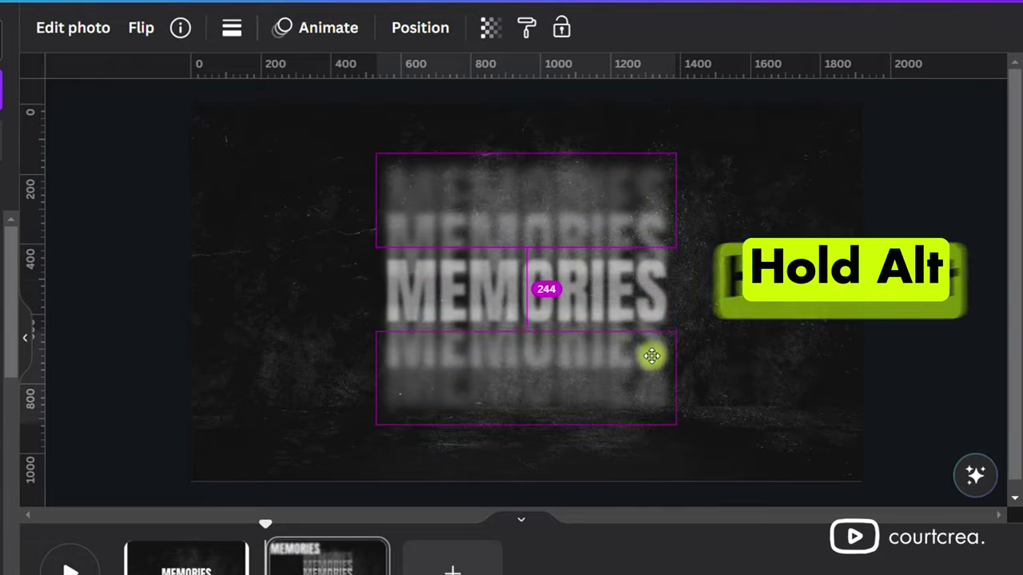
left_click_drag(652, 356, 651, 361)
Apply the Drift animation to the upper copies, direction up
left_click_drag(751, 162, 631, 212)
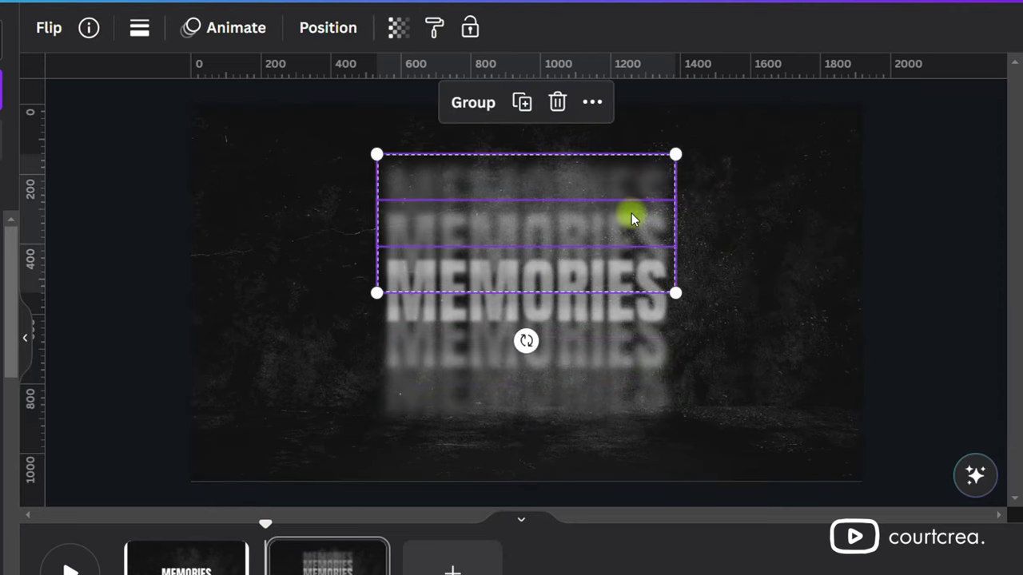
left_click(231, 32)
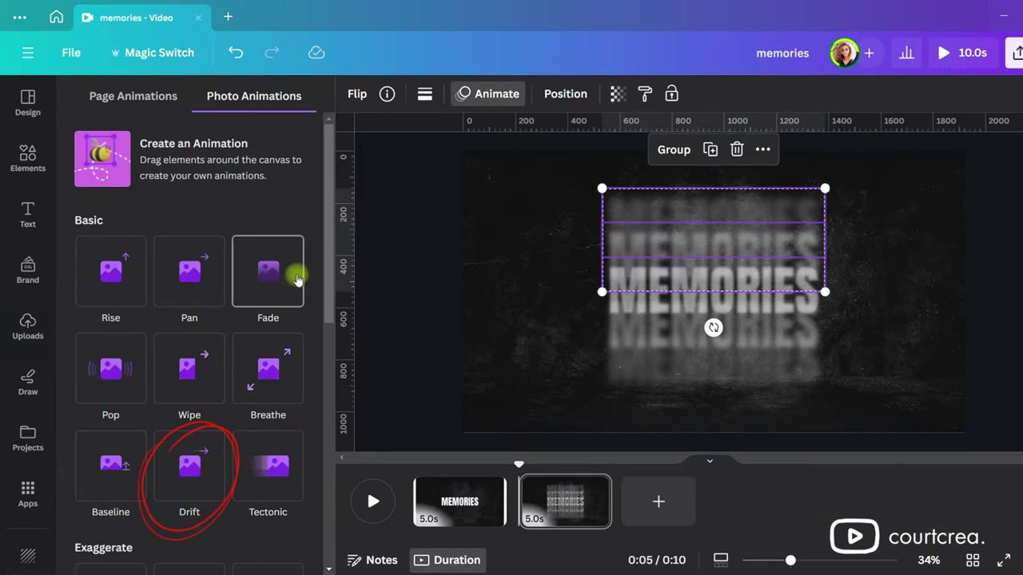
left_click(196, 473)
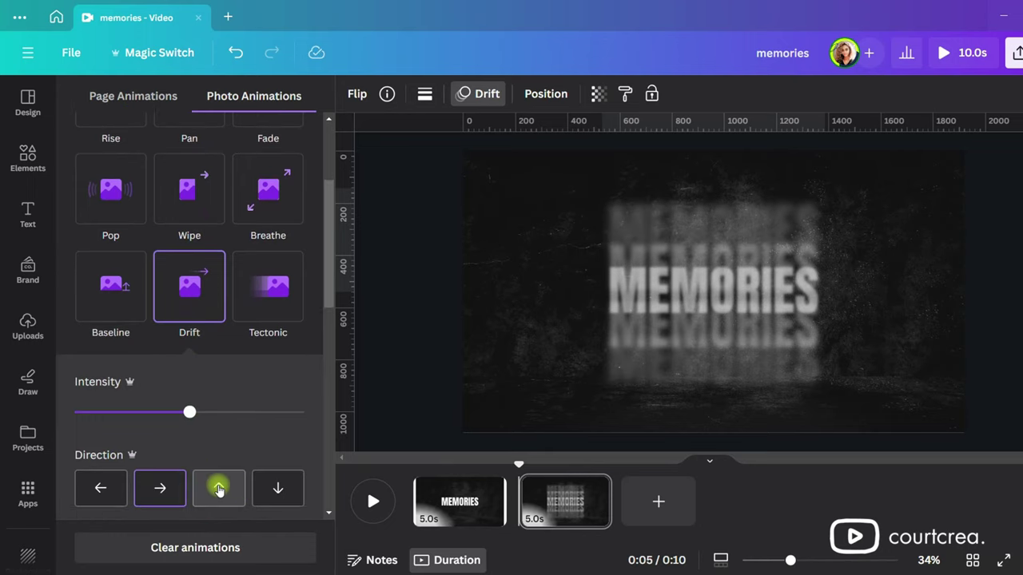
left_click(218, 488)
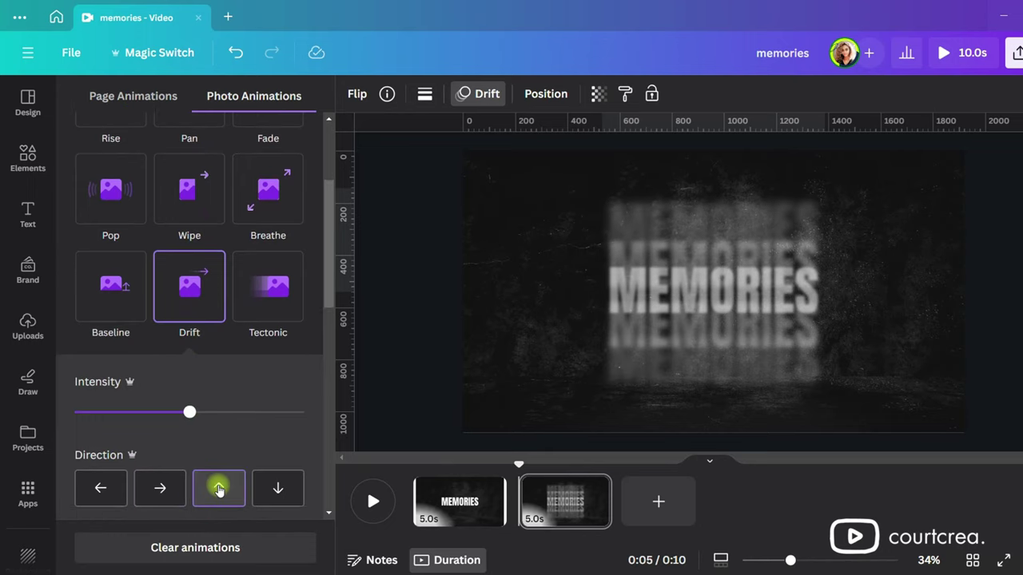
left_click(913, 342)
left_click(881, 398)
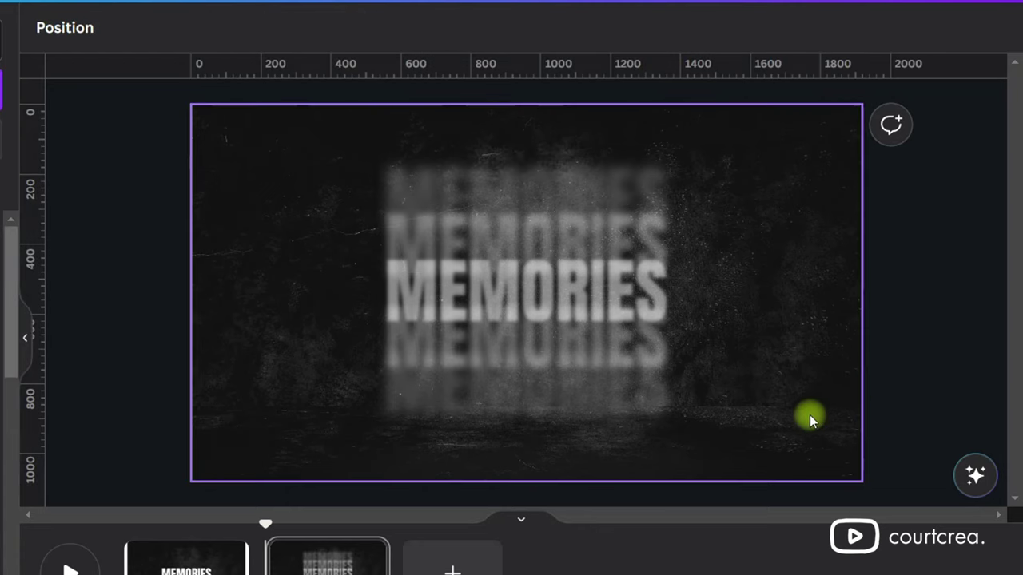
Apply the Drift animation to the lower copies, direction down
left_click(594, 382)
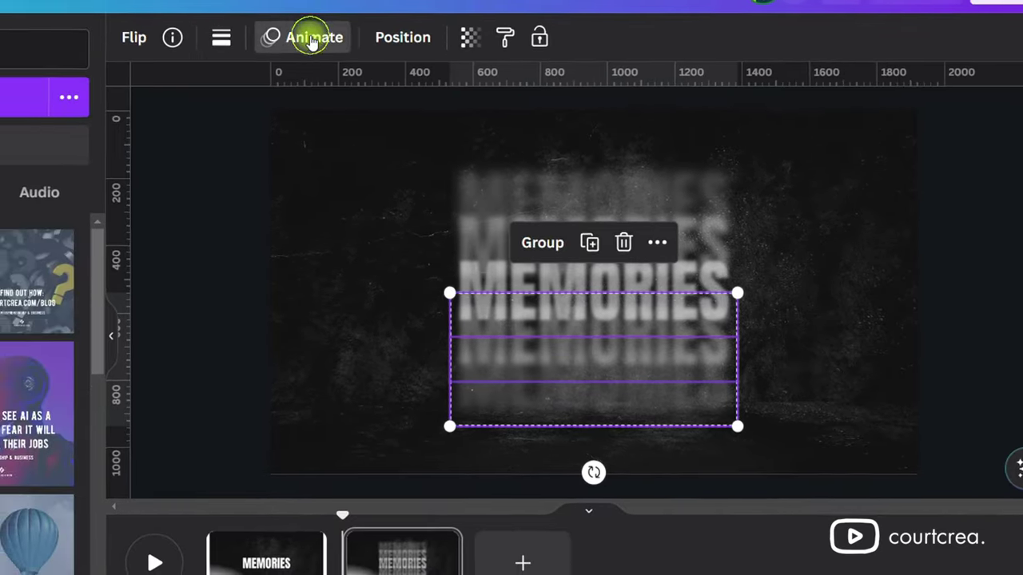
left_click(236, 28)
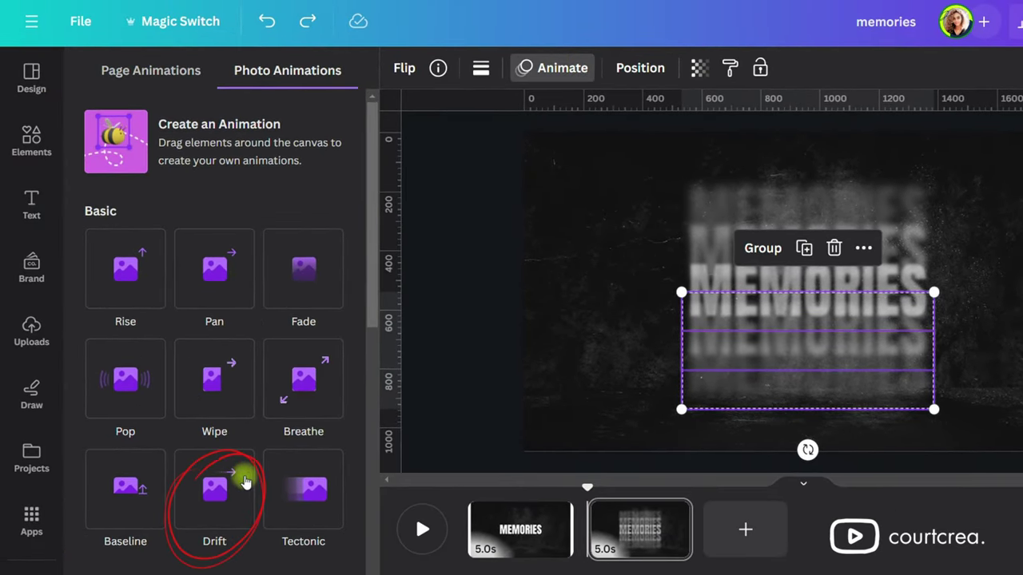
left_click(226, 486)
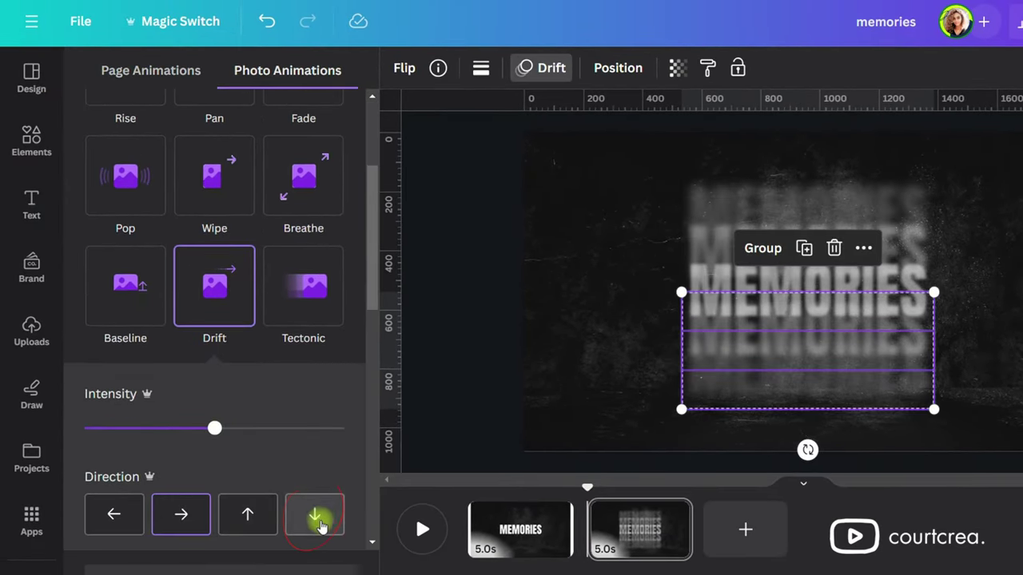
left_click(318, 521)
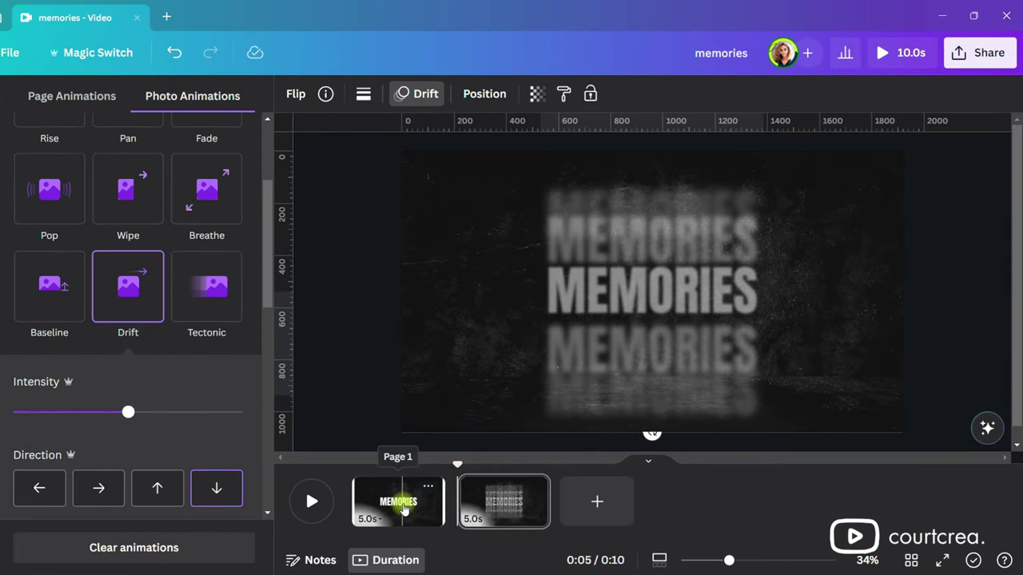
Set the first page's duration to 1.5 seconds
left_click(405, 510)
left_click(421, 96)
type("1.5")
key("Return")
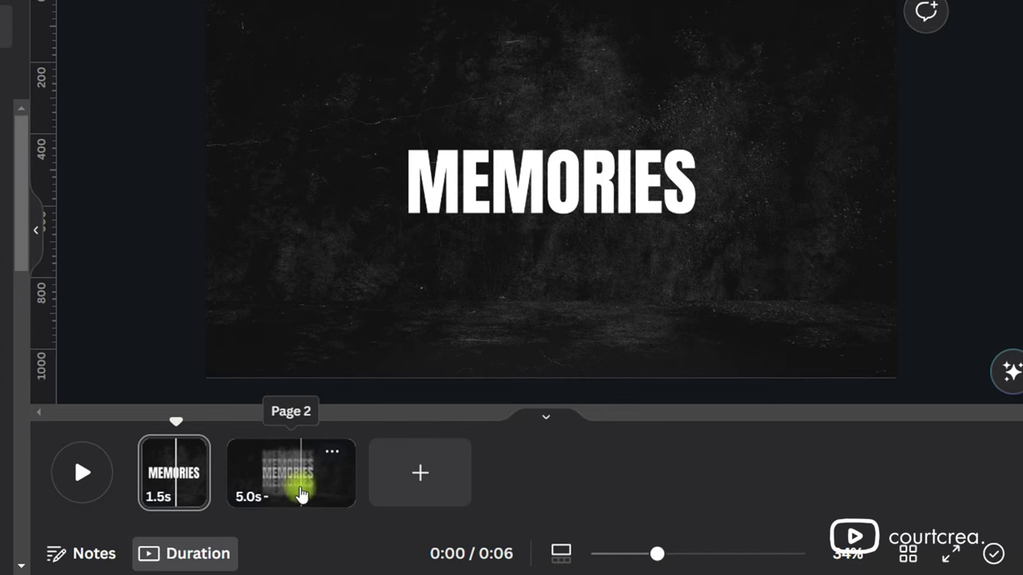
Add a Match & Move transition between page 1 and the blurred MEMORIES page
left_click(479, 494)
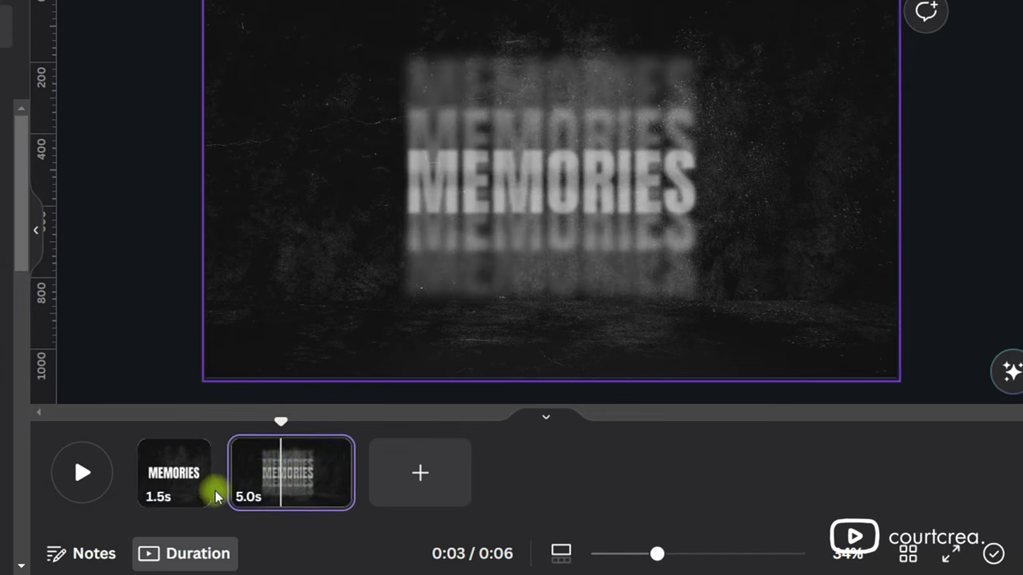
left_click(224, 489)
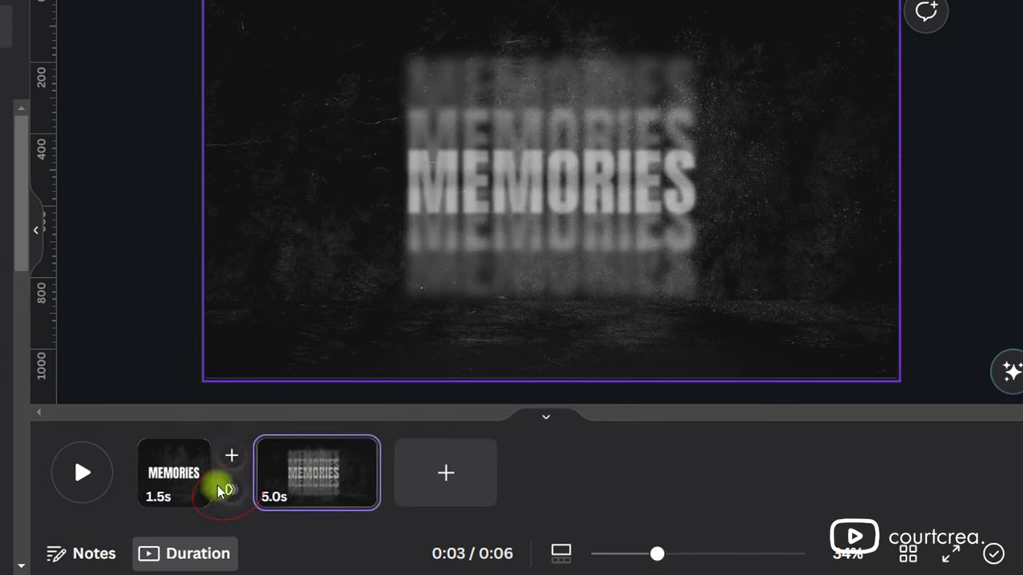
left_click(232, 492)
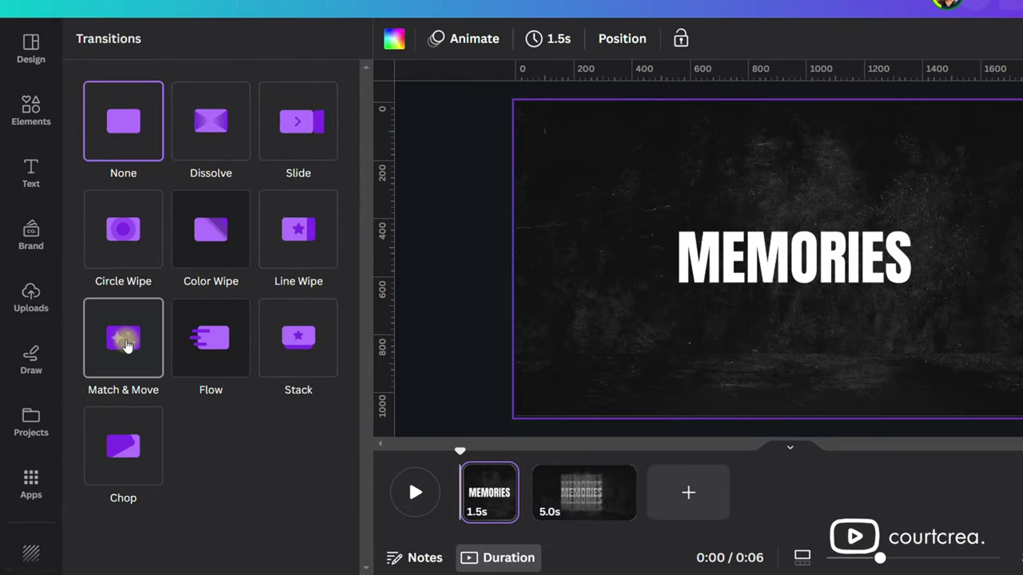
left_click(128, 339)
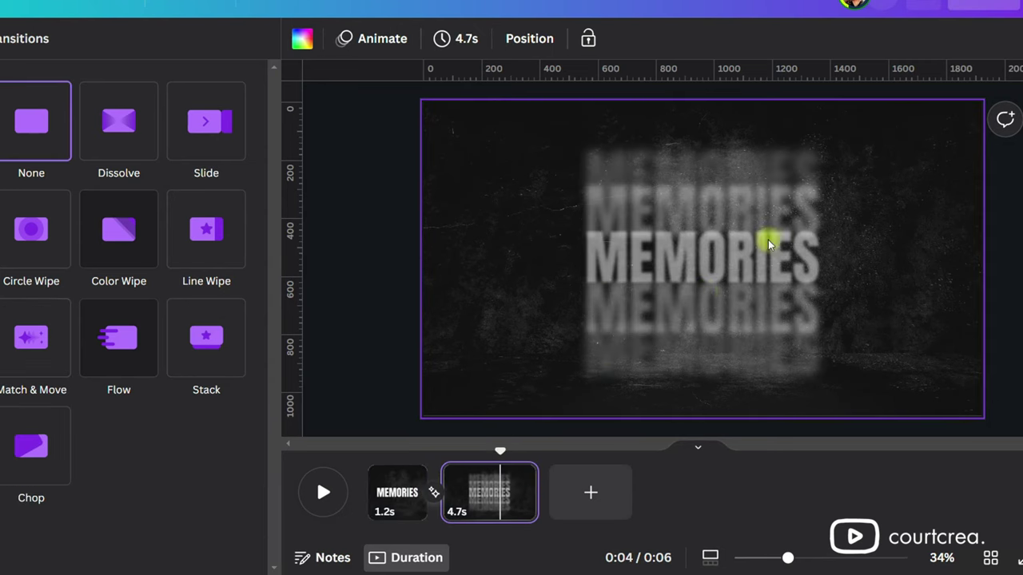
Nudge the upper MEMORIES copies down and move the lower copy up onto them
left_click(827, 209)
left_click(770, 213, "shift")
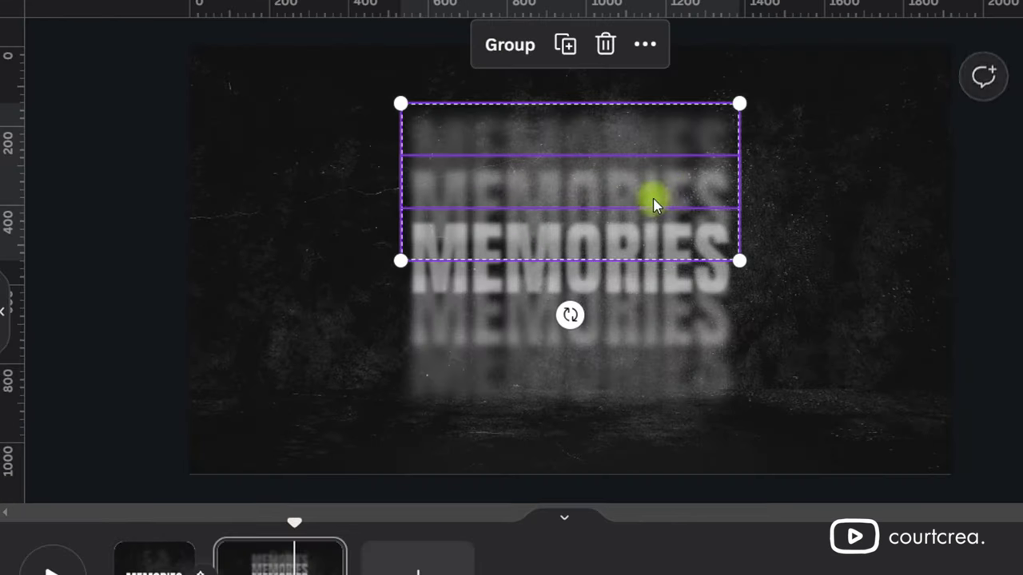
left_click_drag(785, 198, 783, 210)
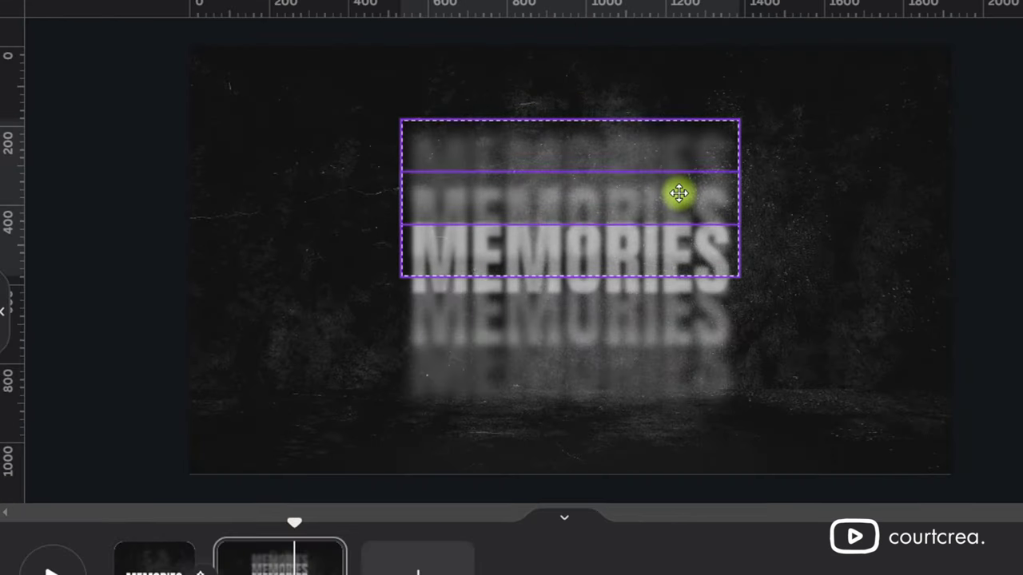
left_click_drag(678, 193, 678, 204)
left_click(715, 166)
left_click_drag(715, 167, 717, 192)
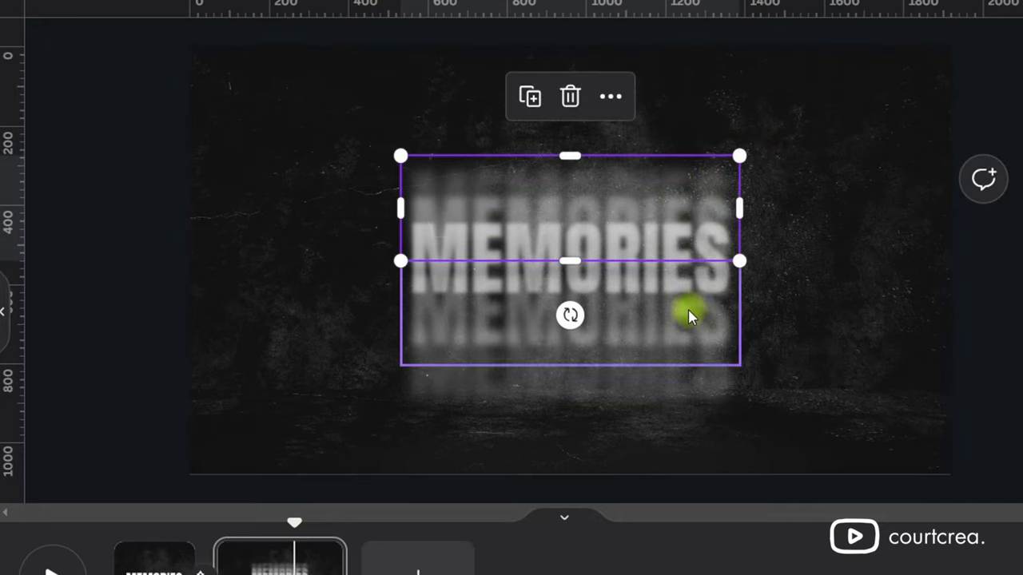
mouse_move(691, 316)
left_mouse_down()
mouse_move(689, 281)
mouse_move(679, 367)
mouse_move(680, 308)
left_mouse_up()
left_click_drag(804, 157, 655, 229)
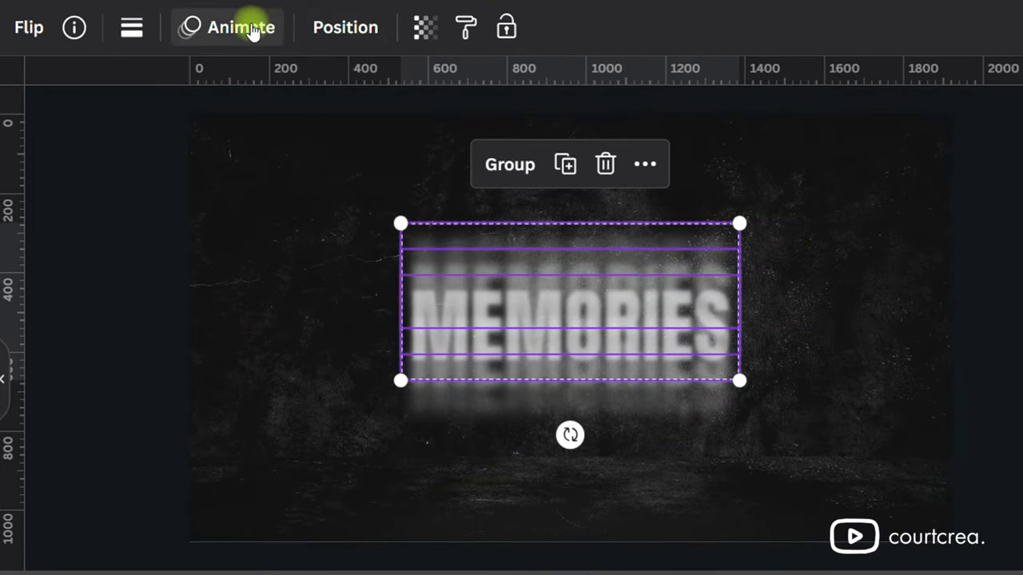
Give the stacked MEMORIES copies an upward Drift animation at minimum intensity
left_click_drag(322, 146, 460, 263)
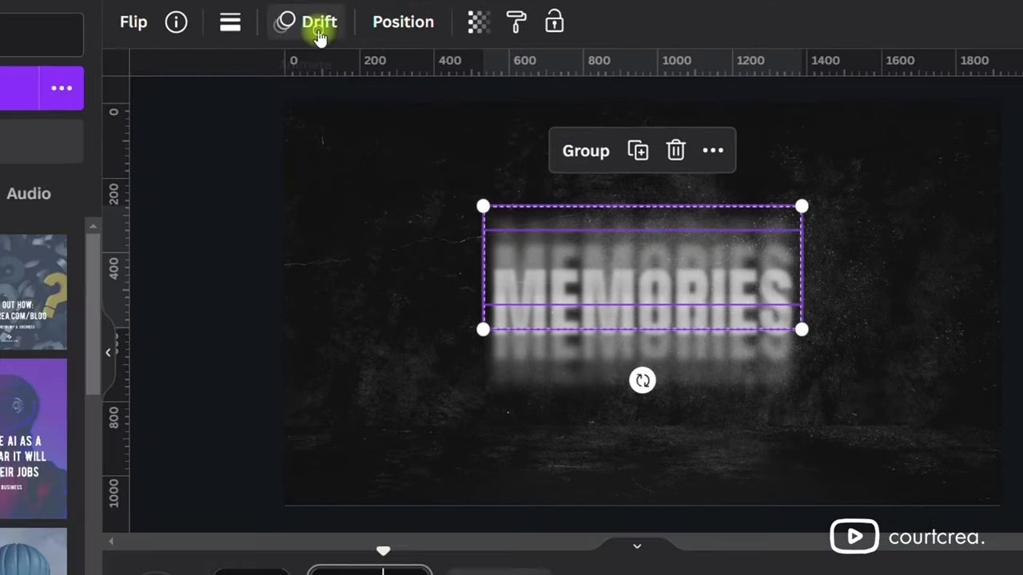
left_click(215, 27)
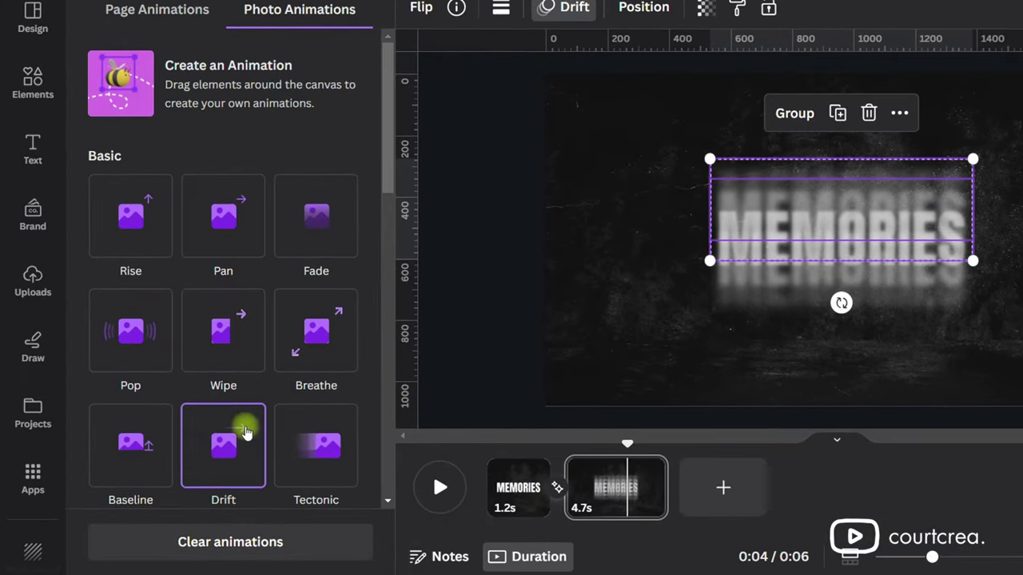
left_click(246, 432)
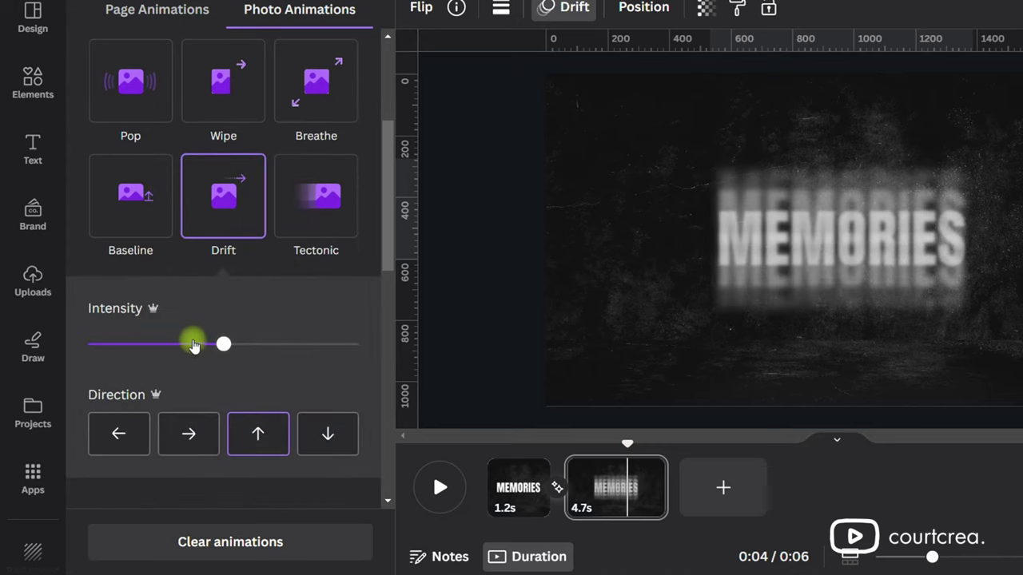
left_click_drag(194, 345, 88, 345)
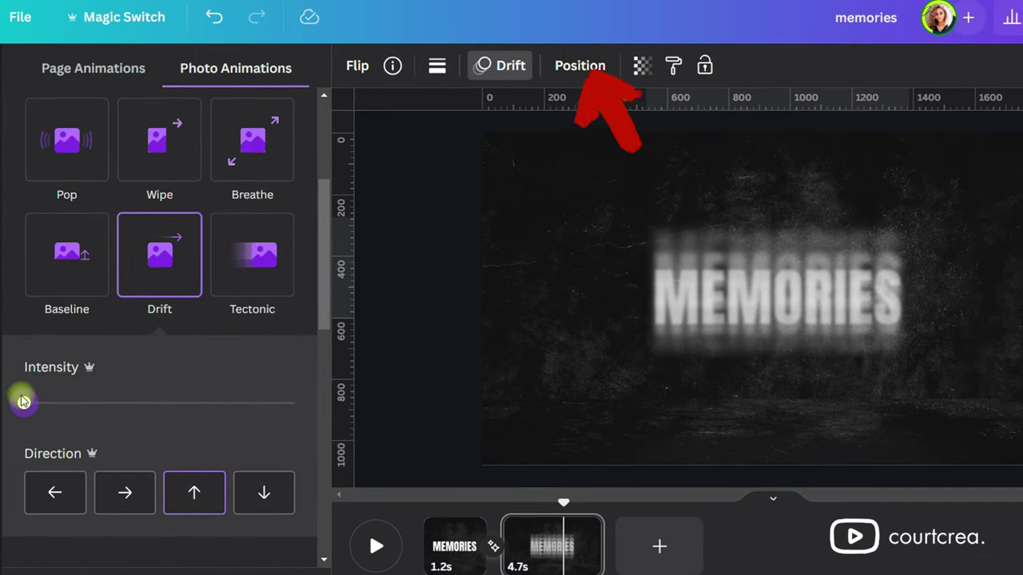
left_click(581, 72)
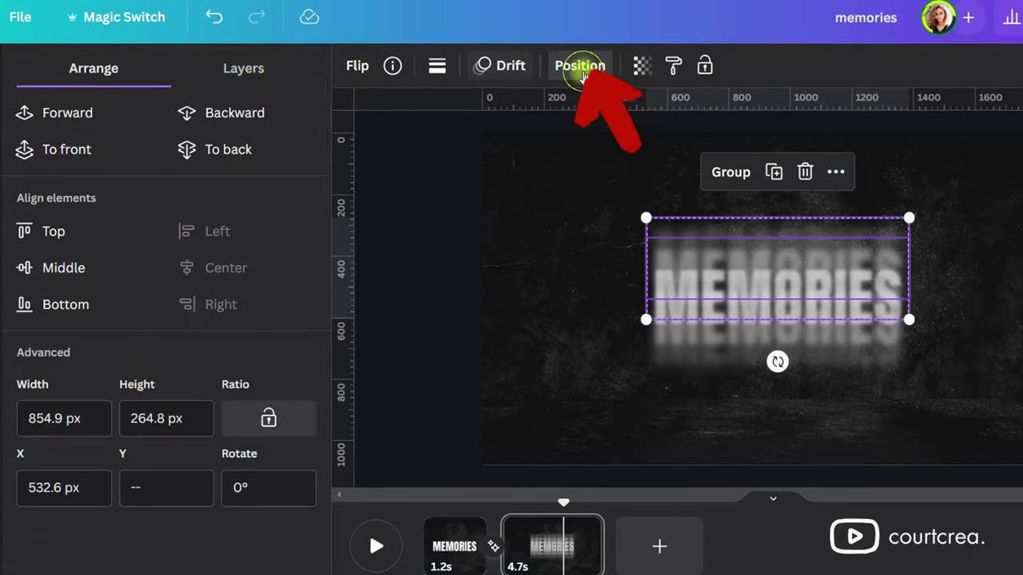
Reorder the layers so the crisp MEMORIES sits between blurred copies, then select the two lower blurred copies
left_click(236, 80)
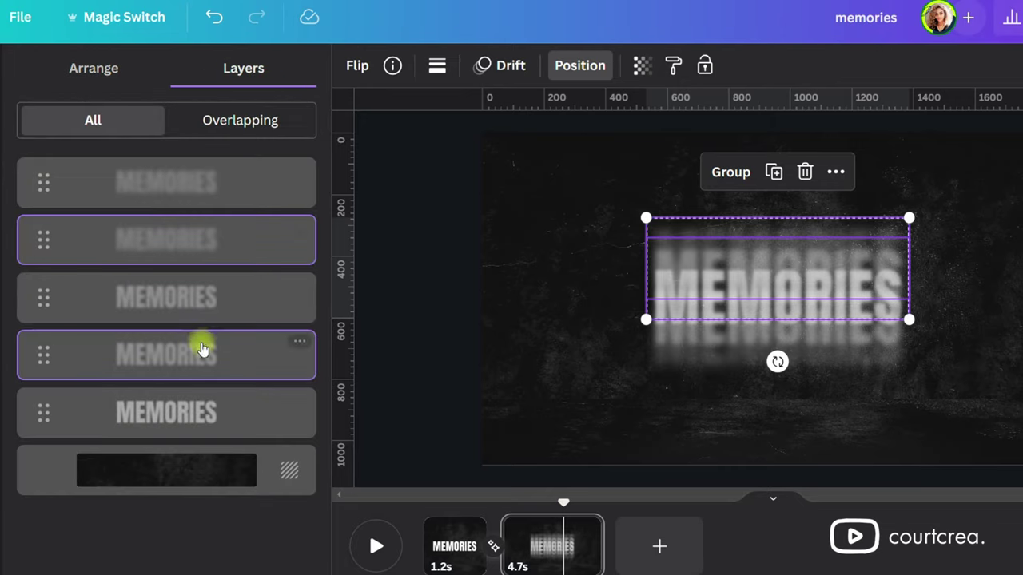
left_click(214, 297)
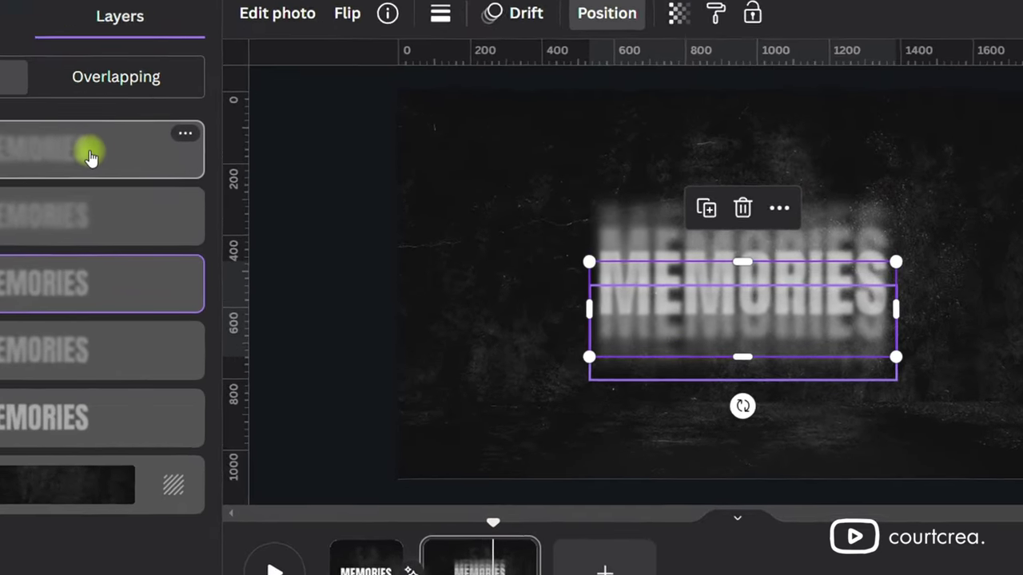
left_click(219, 192, "shift")
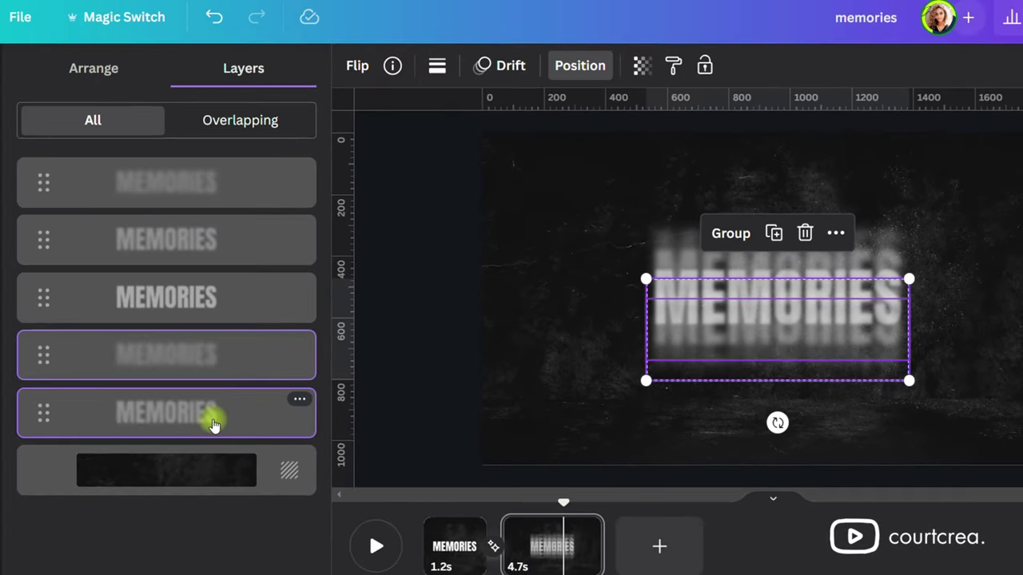
left_click(217, 418)
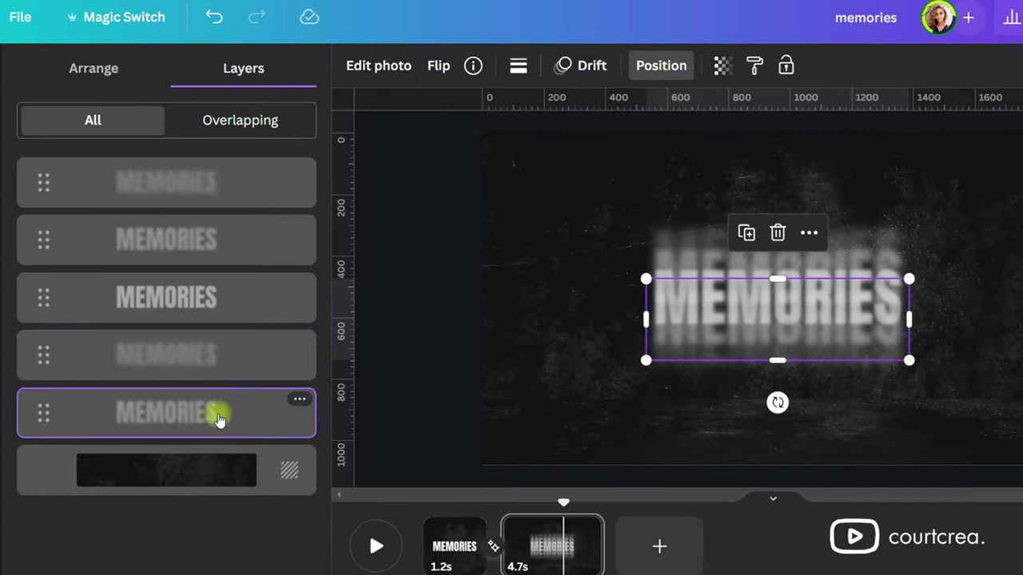
left_click_drag(219, 420, 231, 359)
left_click(231, 392, "shift")
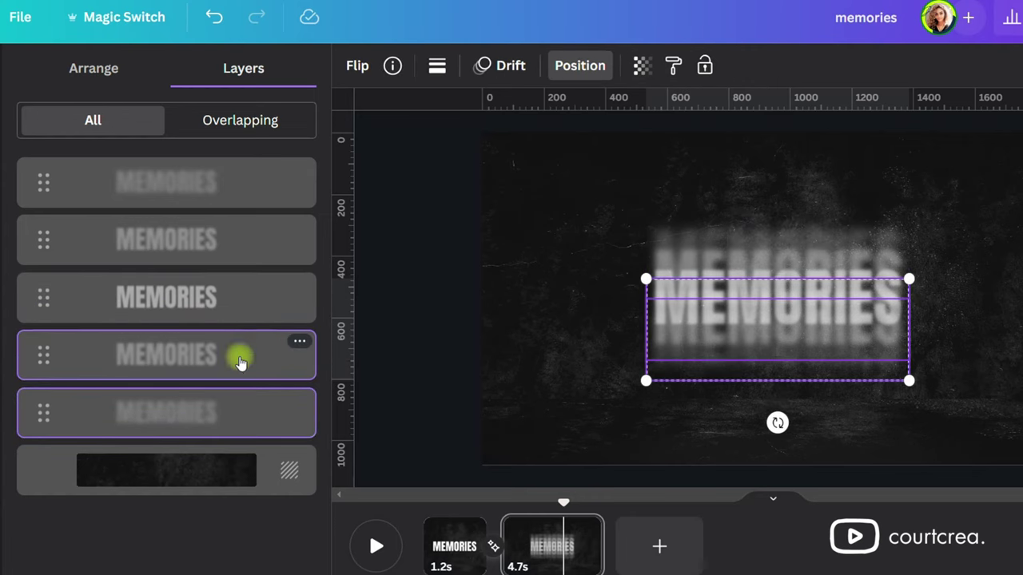
Make the two lower blurred copies drift downward at minimum intensity, then preview full screen
left_click(508, 72)
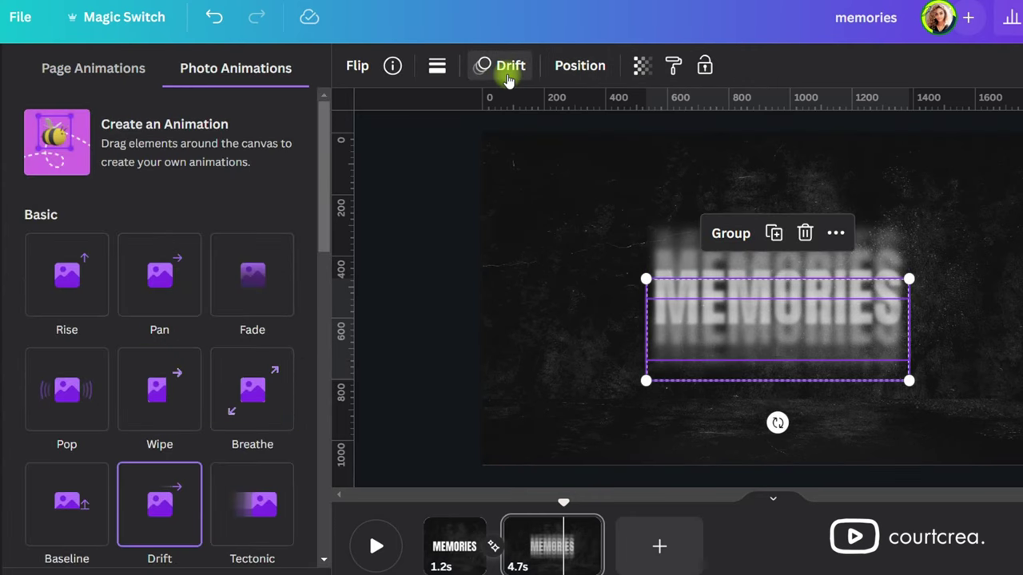
left_click(187, 479)
scroll(187, 503, "down", 3)
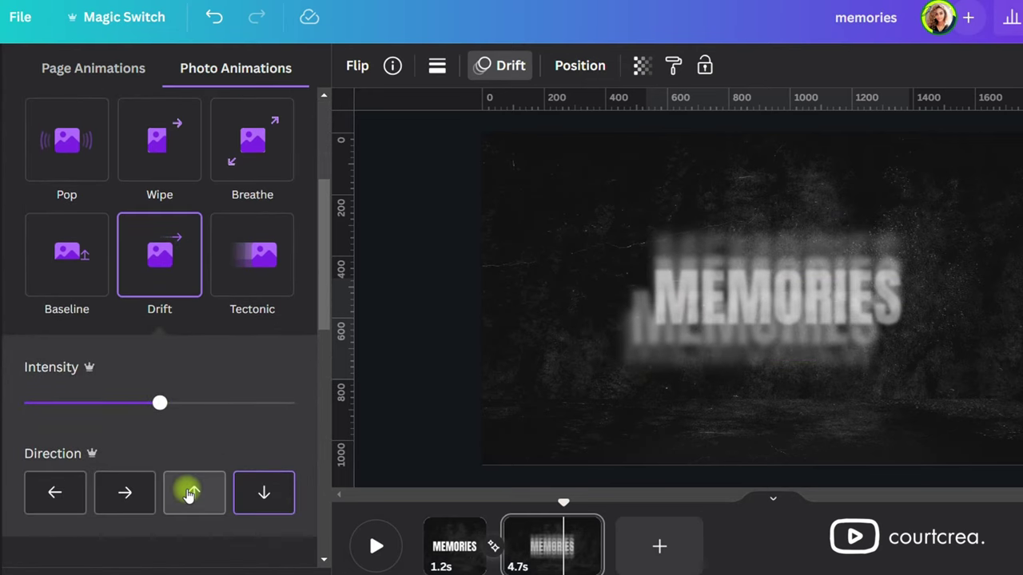
left_click(256, 493)
left_click_drag(159, 403, 4, 410)
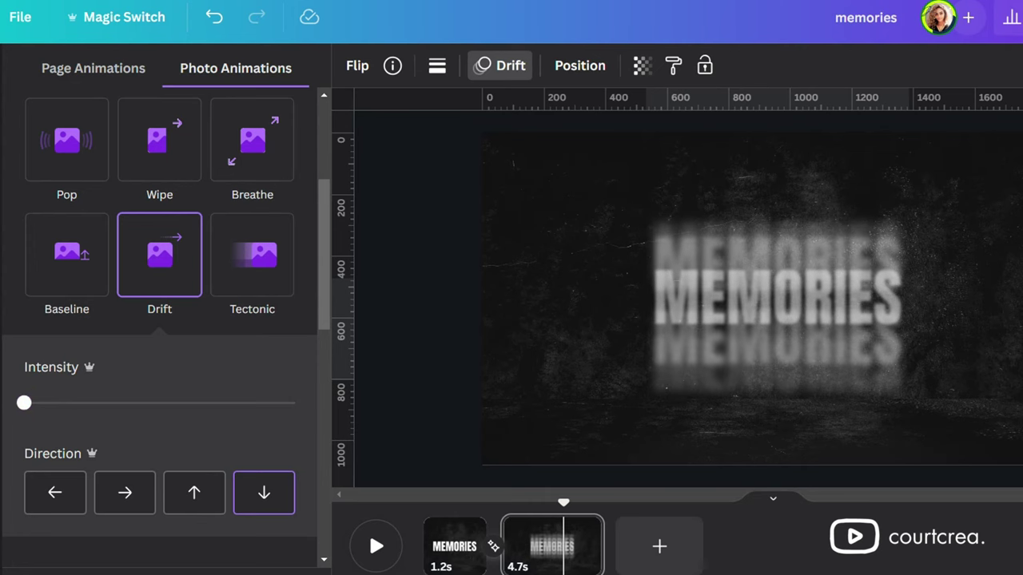
key("ctrl+alt+p")
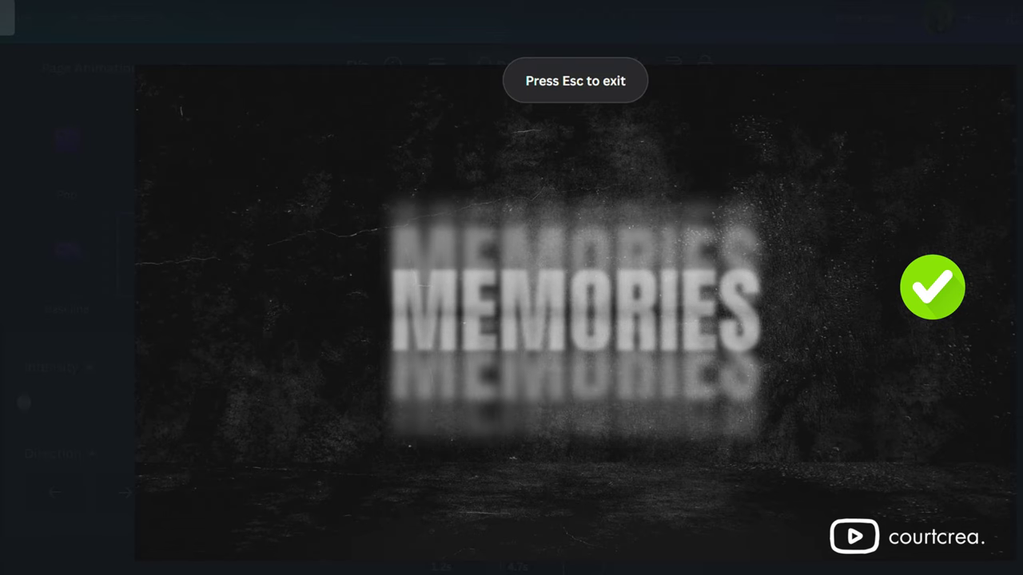
Download all pages of the design as a 1080p MP4 video
key("Escape")
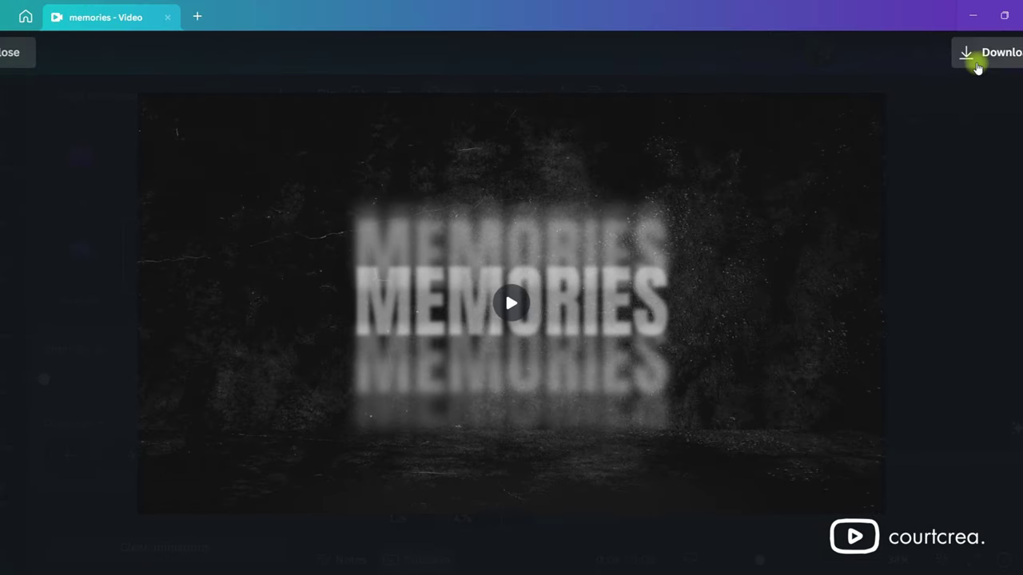
left_click(977, 64)
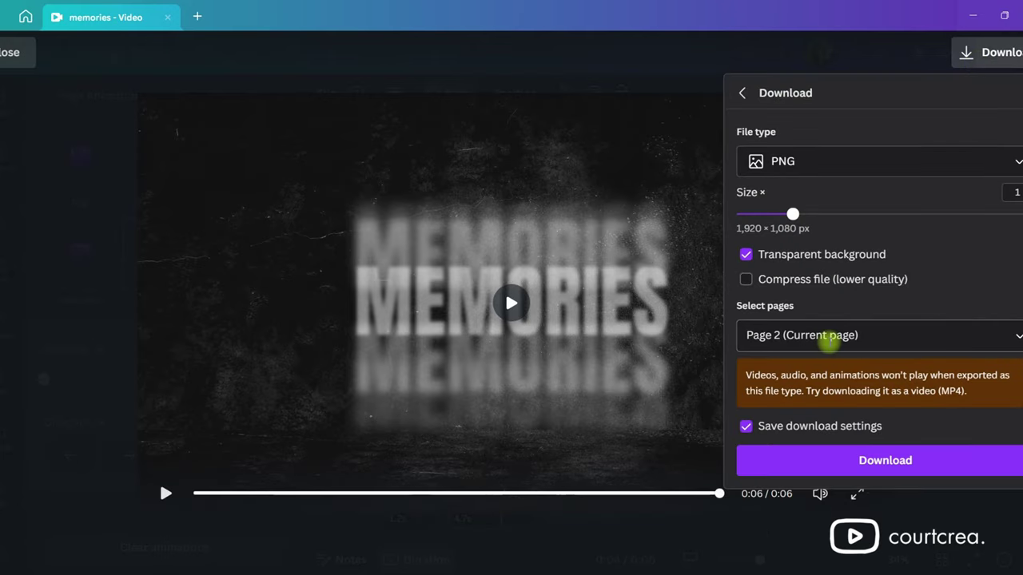
left_click(819, 164)
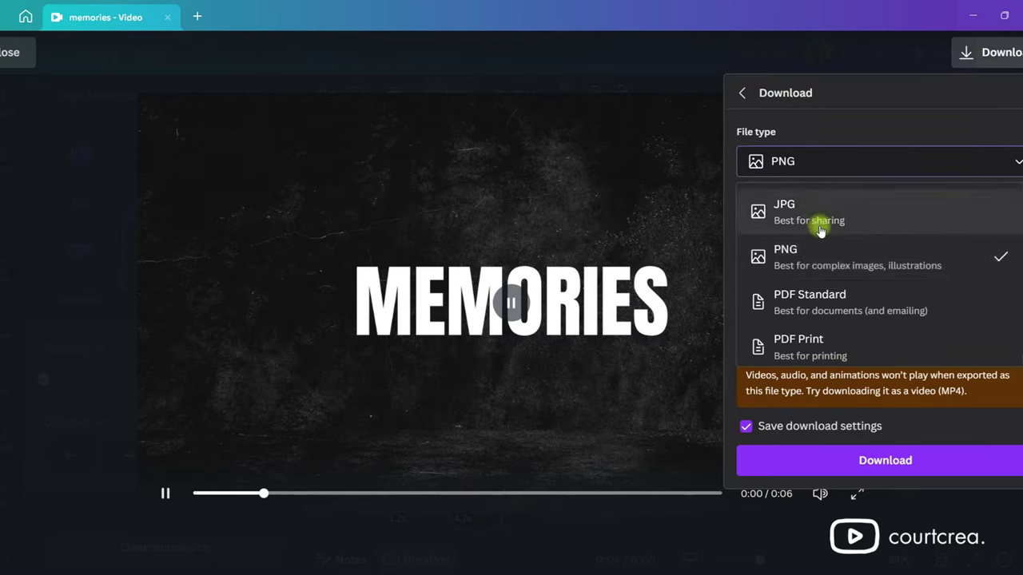
scroll(817, 223, "down", 2)
left_click(820, 300)
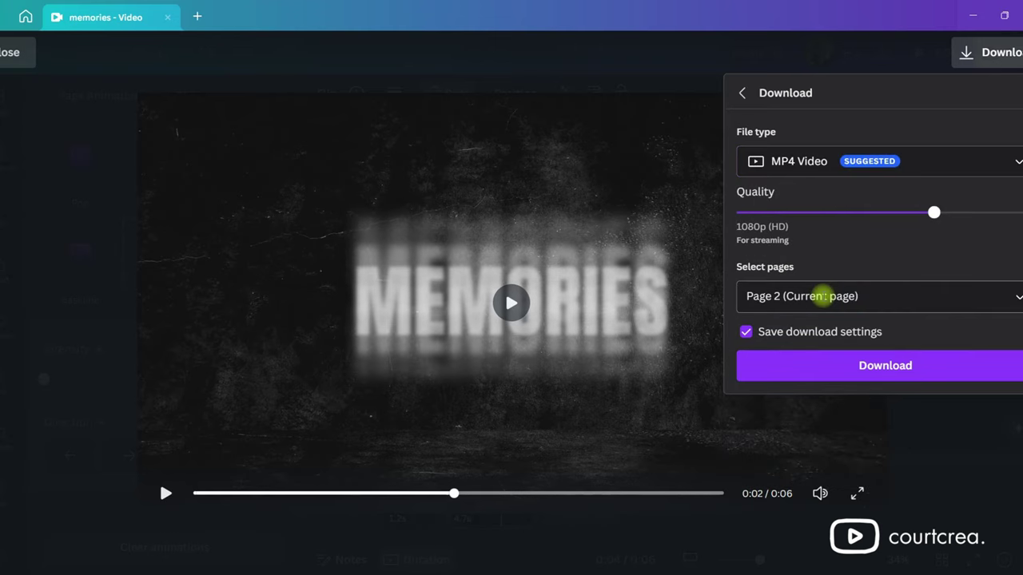
left_click(823, 297)
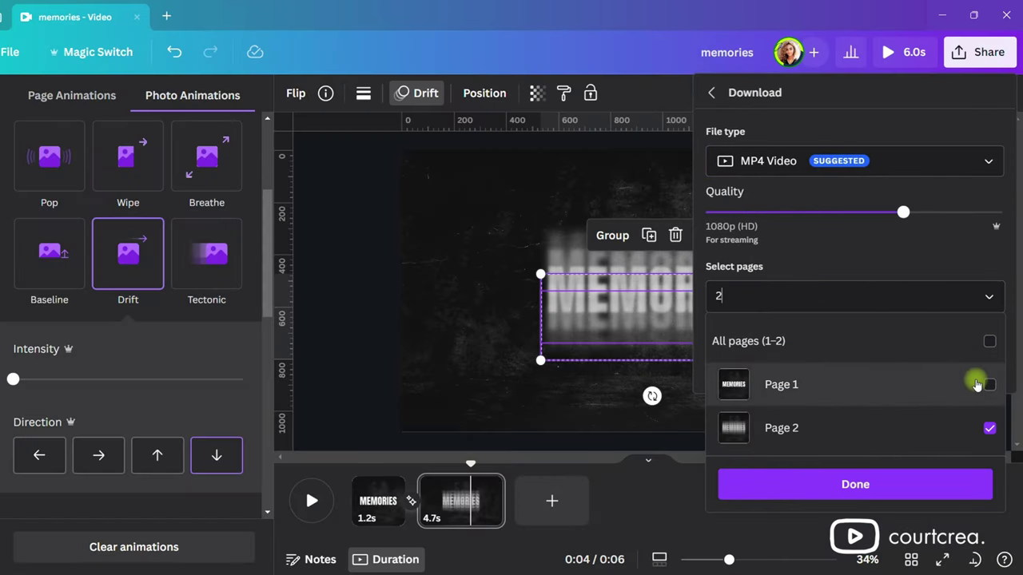
left_click(887, 484)
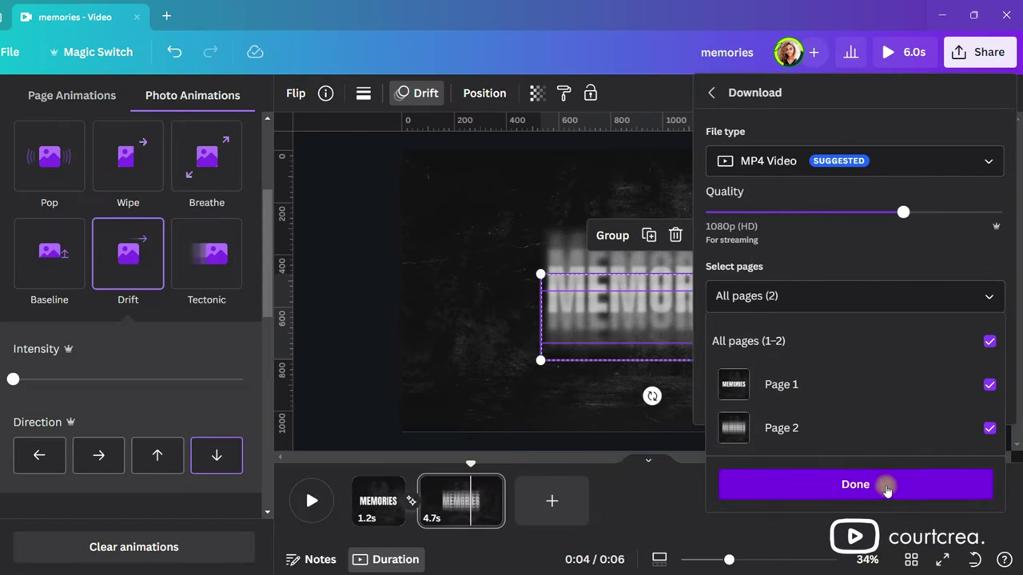
left_click(874, 405)
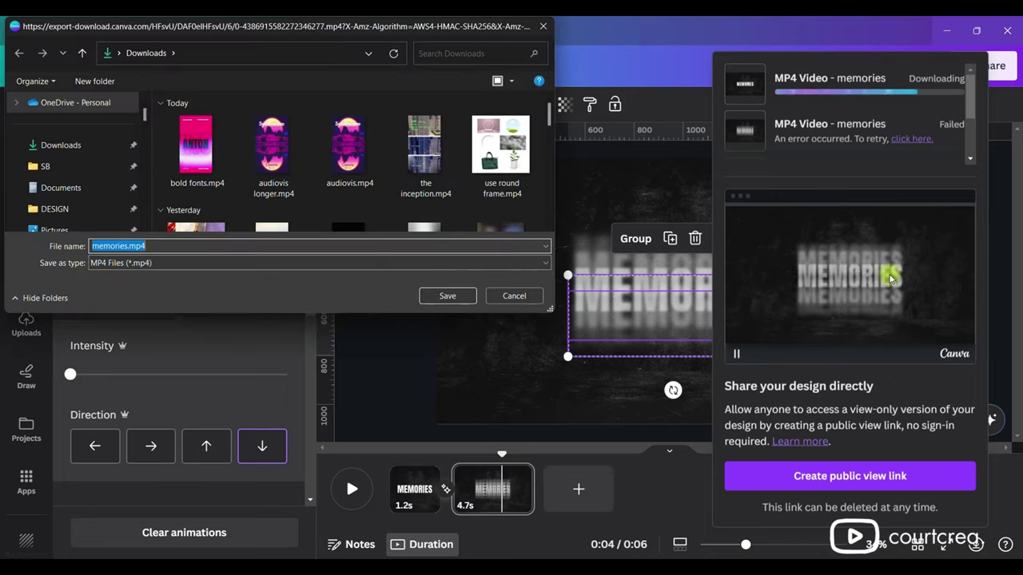
Save memories.mp4, then add a black blank page at the start of the design
left_click(450, 295)
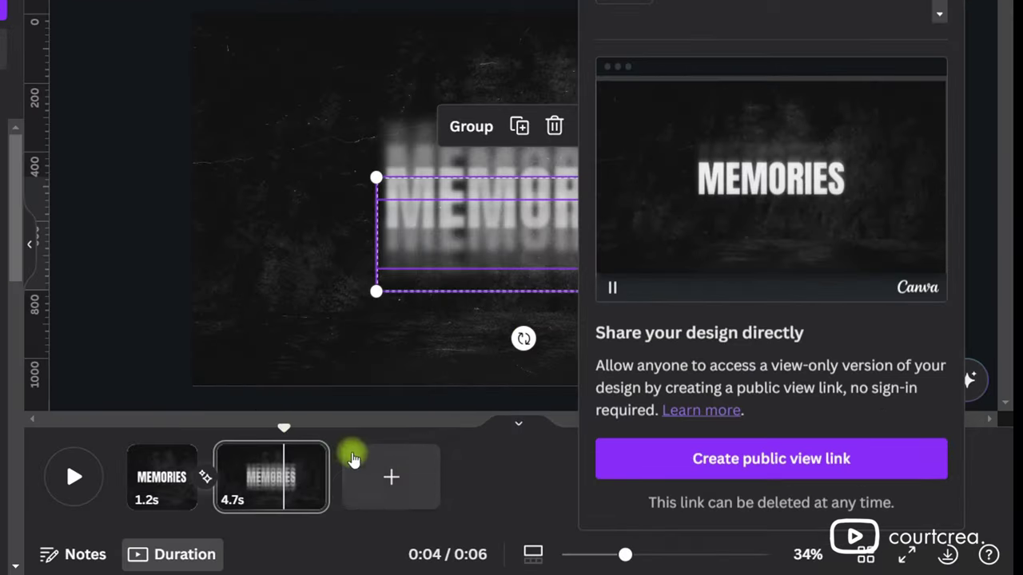
left_click(356, 460)
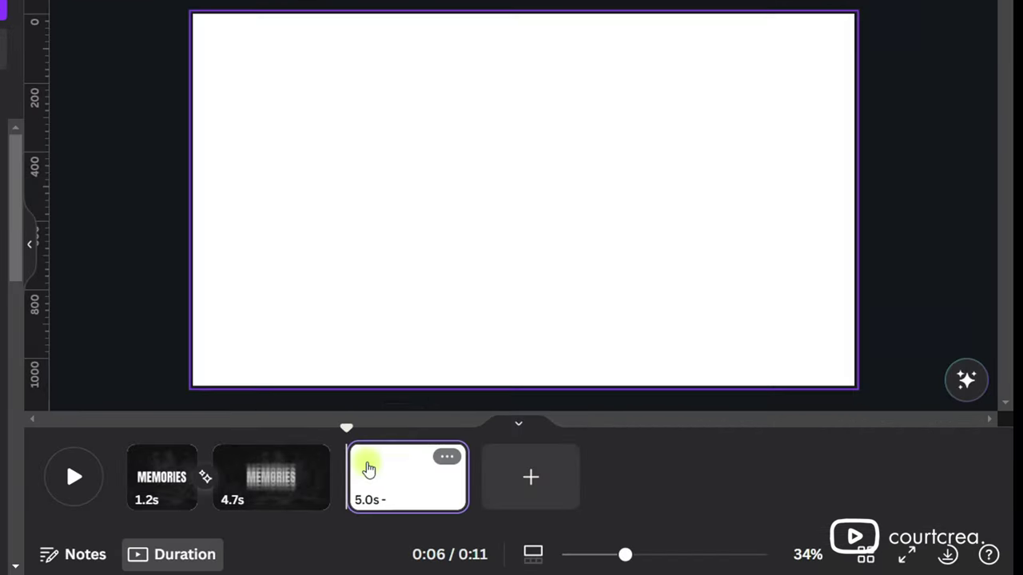
left_click_drag(401, 482, 160, 459)
left_click(51, 23)
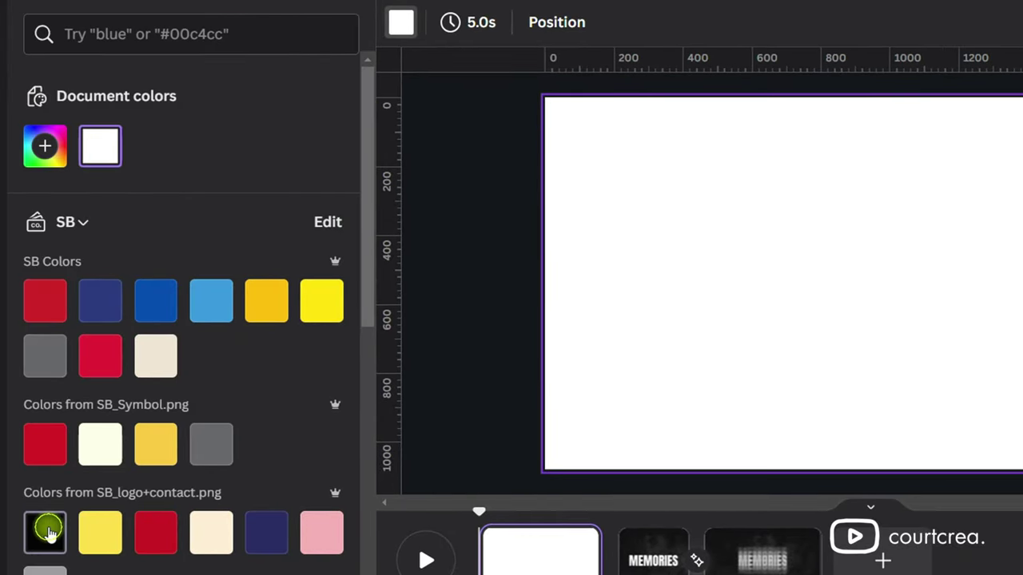
left_click(45, 531)
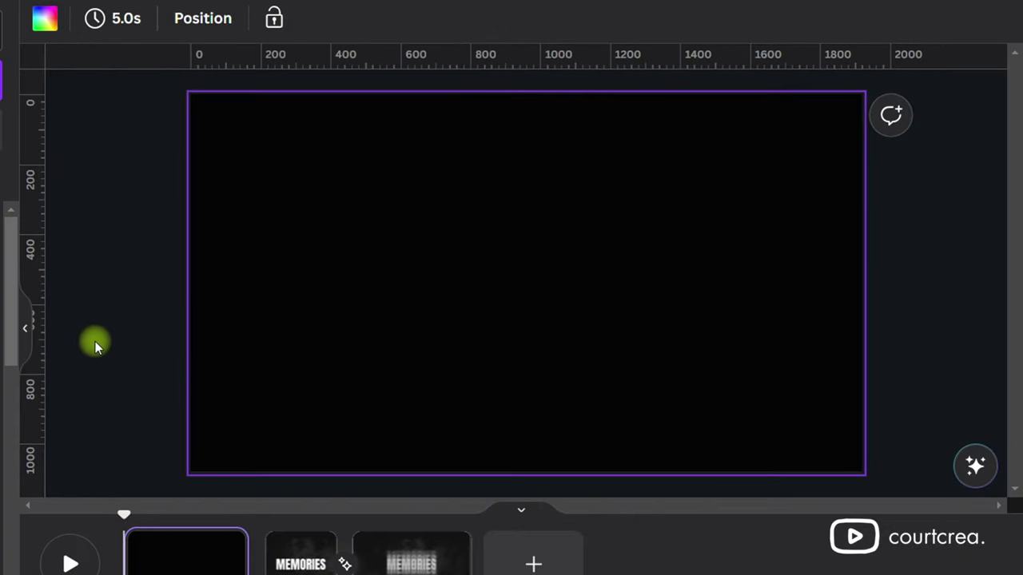
Paste the exported MEMORIES video onto the black page, enlarge it to fill the page, and play it back
key("ctrl+v")
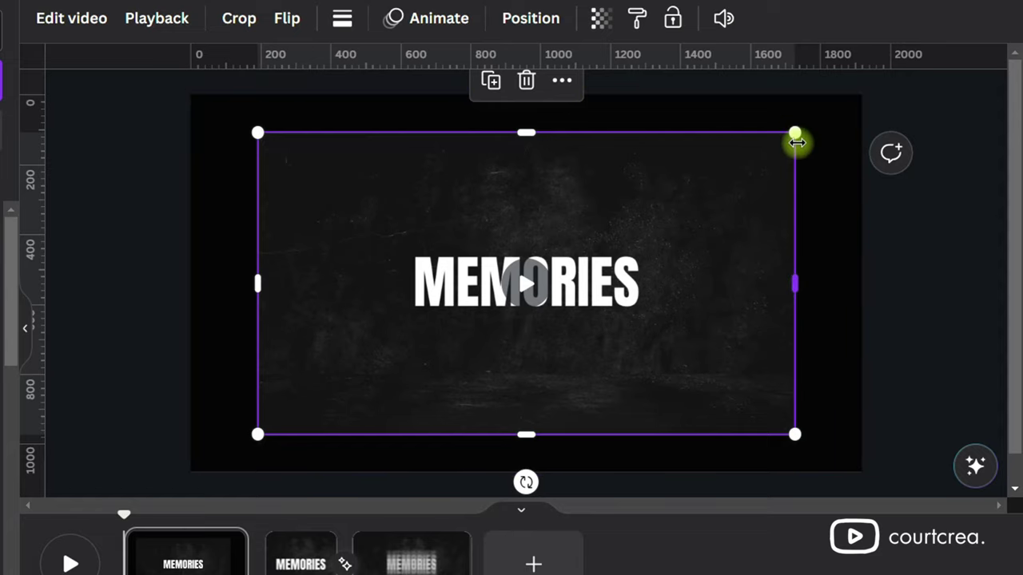
left_click_drag(795, 137, 861, 94)
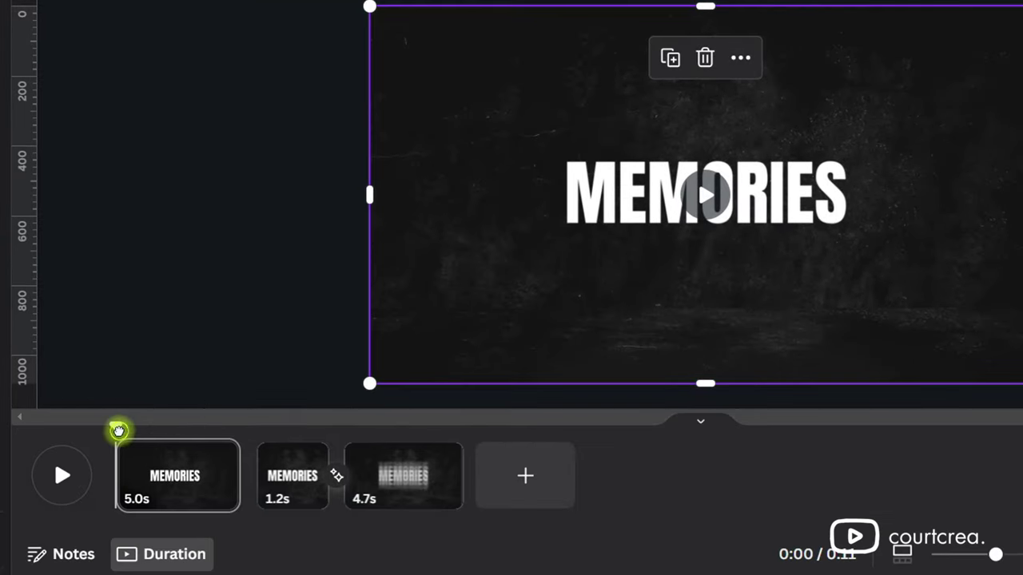
left_click_drag(118, 431, 131, 432)
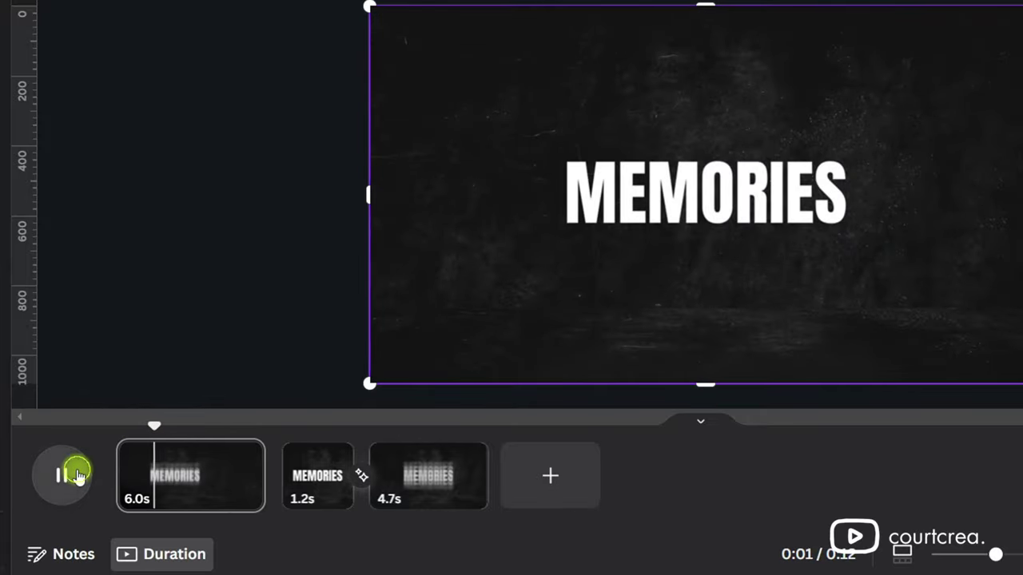
left_click(63, 476)
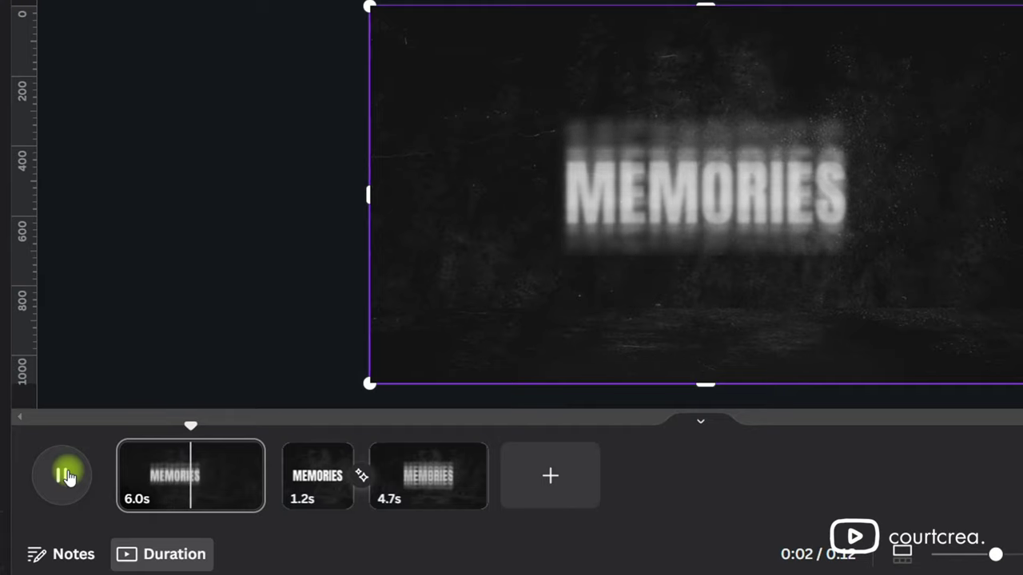
left_click(68, 476)
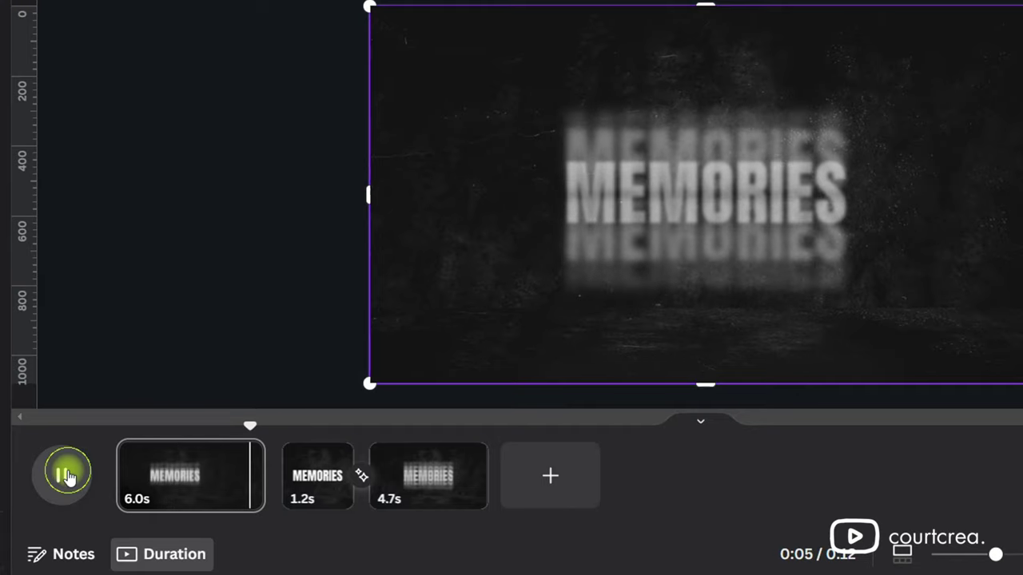
Split the opening clip near 2 seconds, tilt the second part about 8° and enlarge it to fill the frame
left_click_drag(236, 425, 140, 443)
key("s")
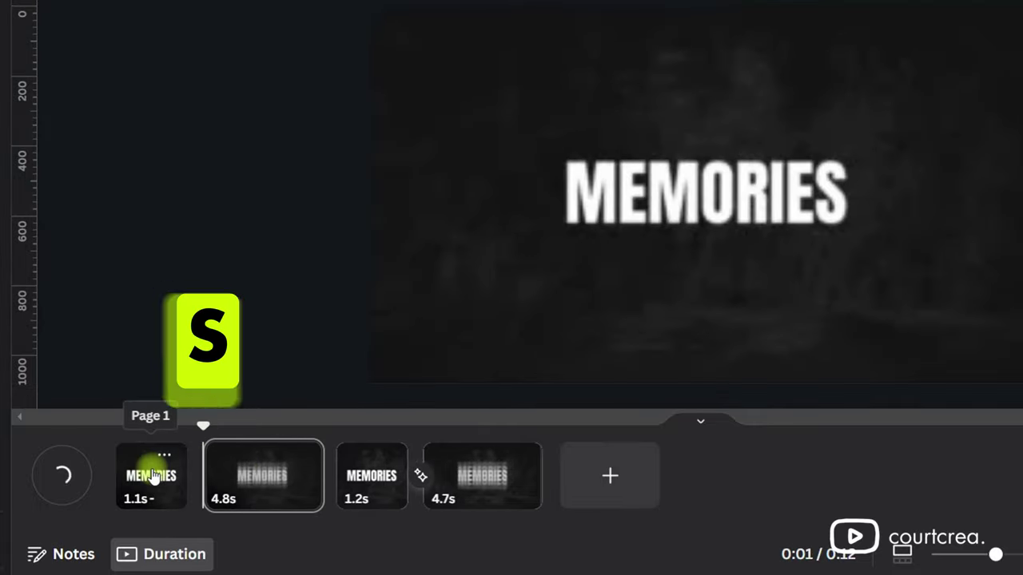
left_click(254, 478)
left_click(611, 300)
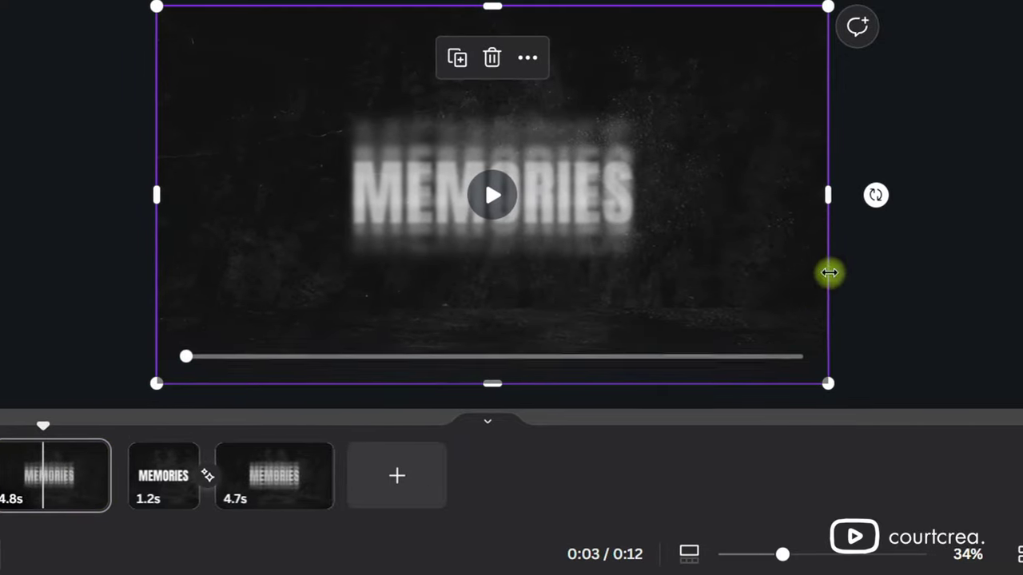
left_click_drag(957, 201, 942, 155)
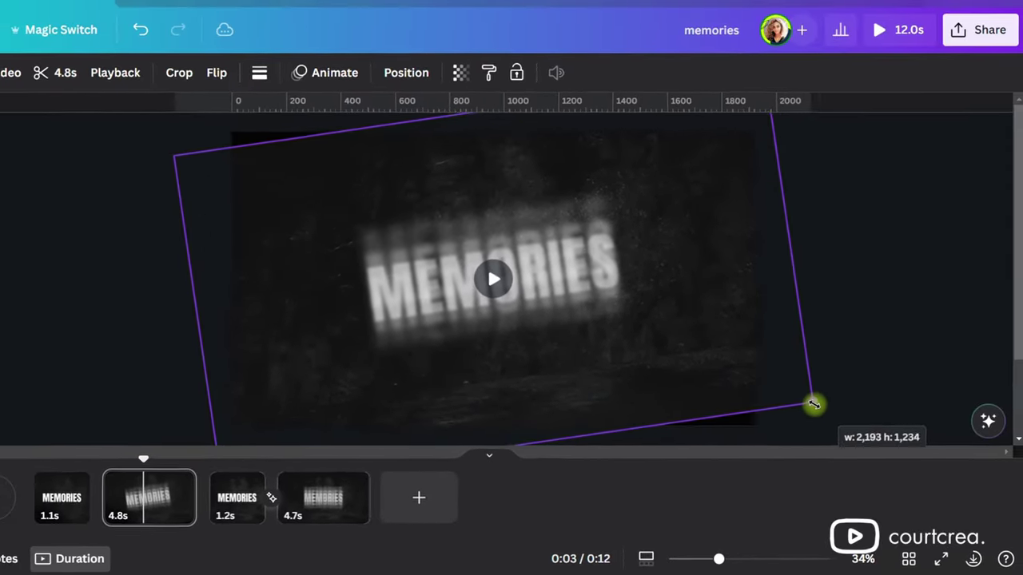
left_click_drag(843, 333, 925, 370)
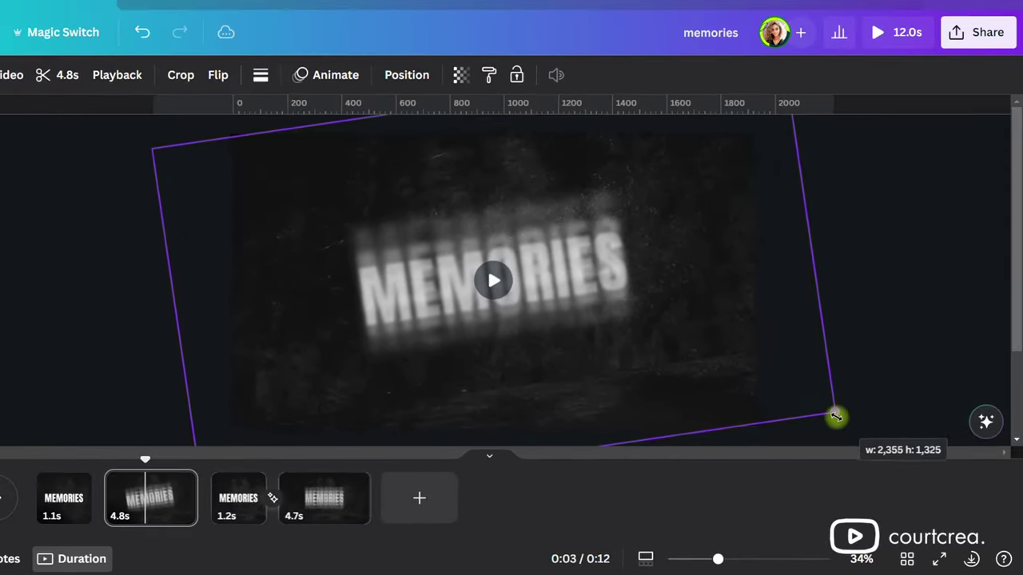
left_click_drag(835, 416, 832, 415)
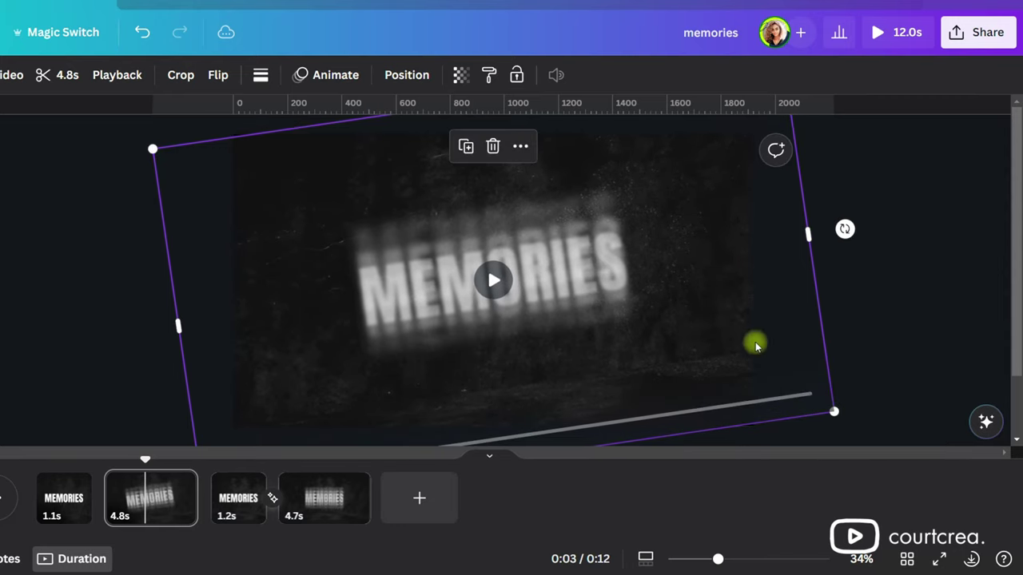
Apply the Breathe animation to the tilted video, enlarge it to hide the corners, and preview full screen
left_click(325, 80)
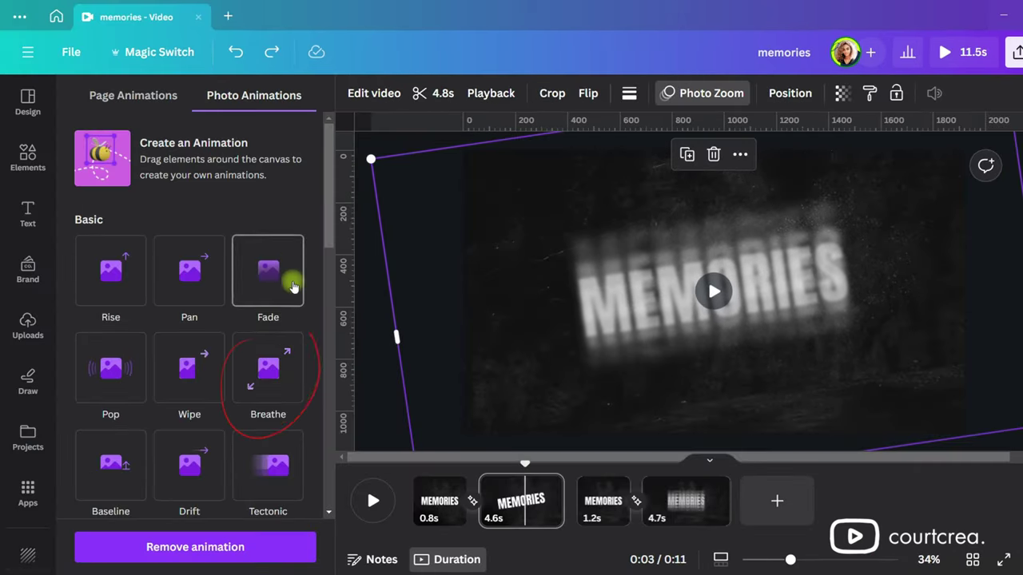
left_click(171, 355)
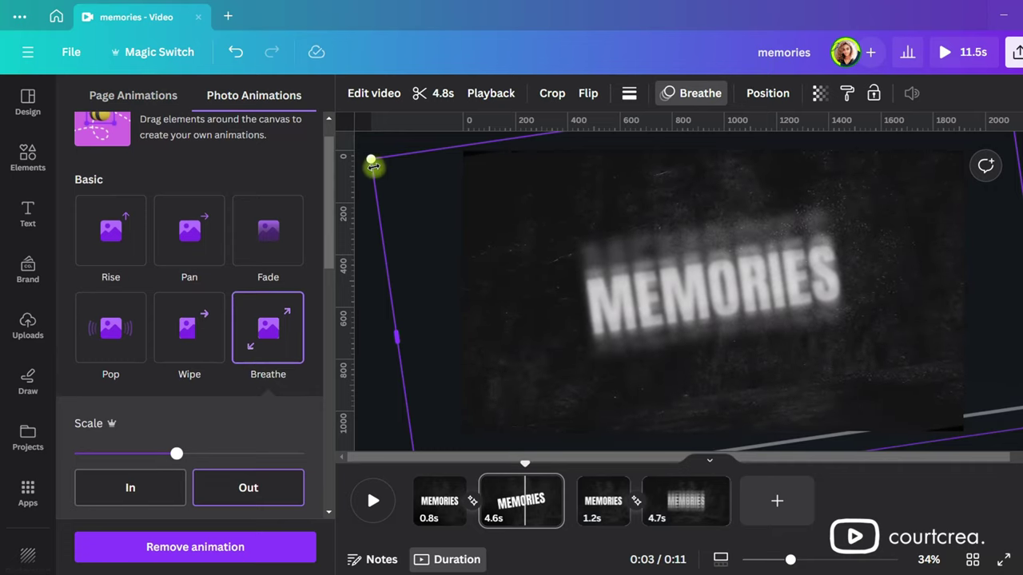
left_click_drag(374, 160, 349, 152)
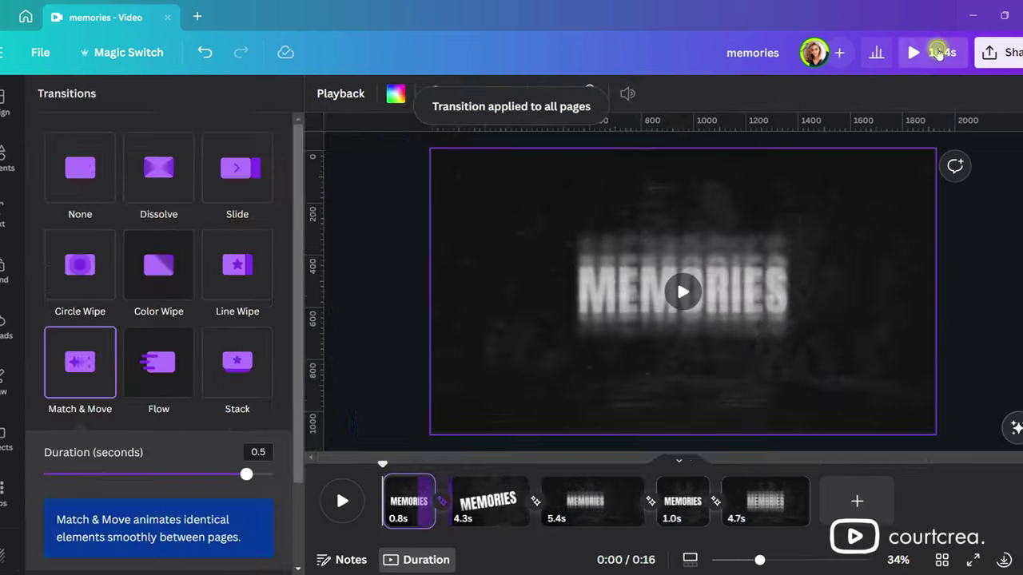
left_click(939, 52)
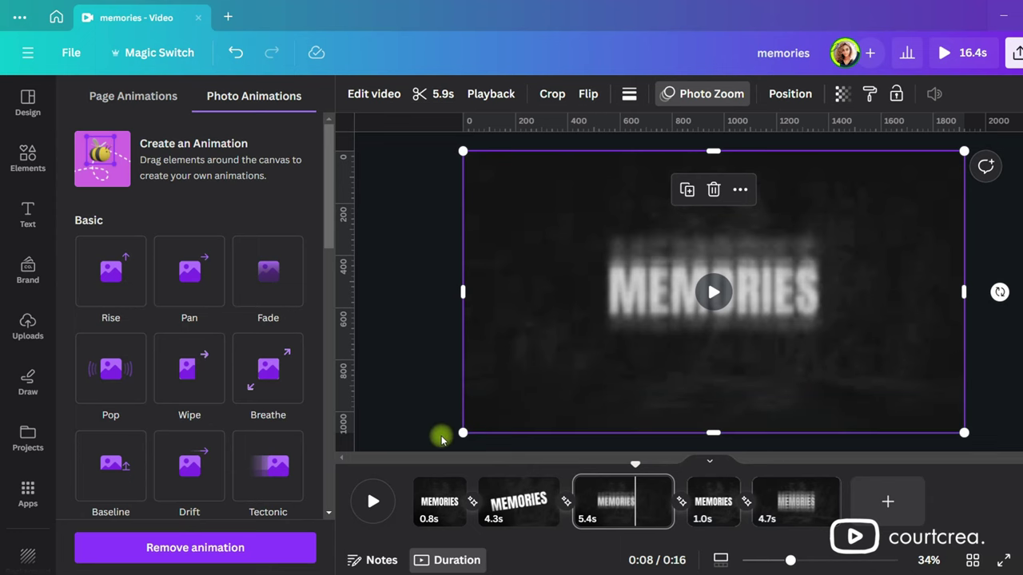
Search Elements videos for 'light leak' and add the 16.0s clip
left_click(28, 150)
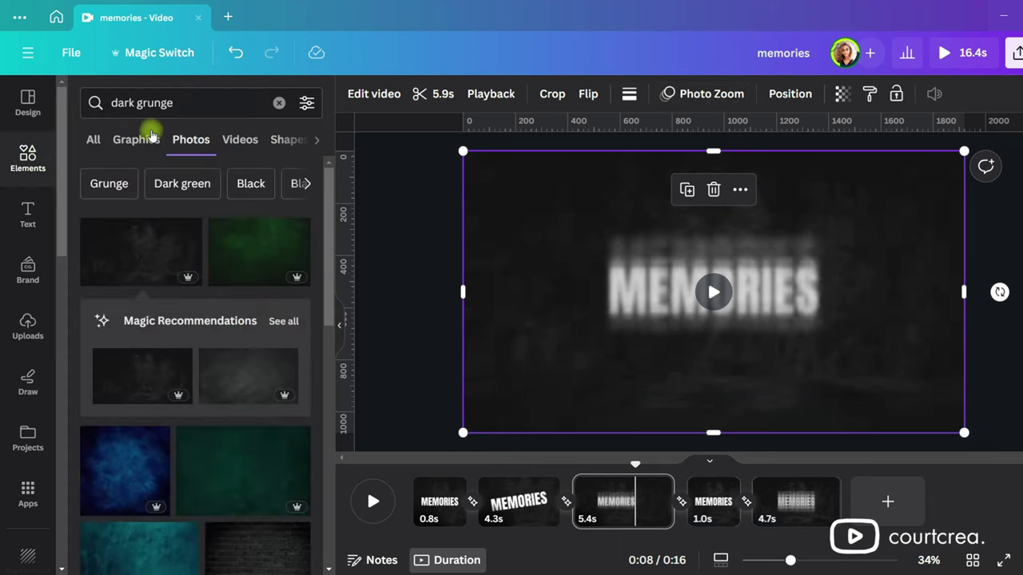
triple_click(192, 103)
type("ligh")
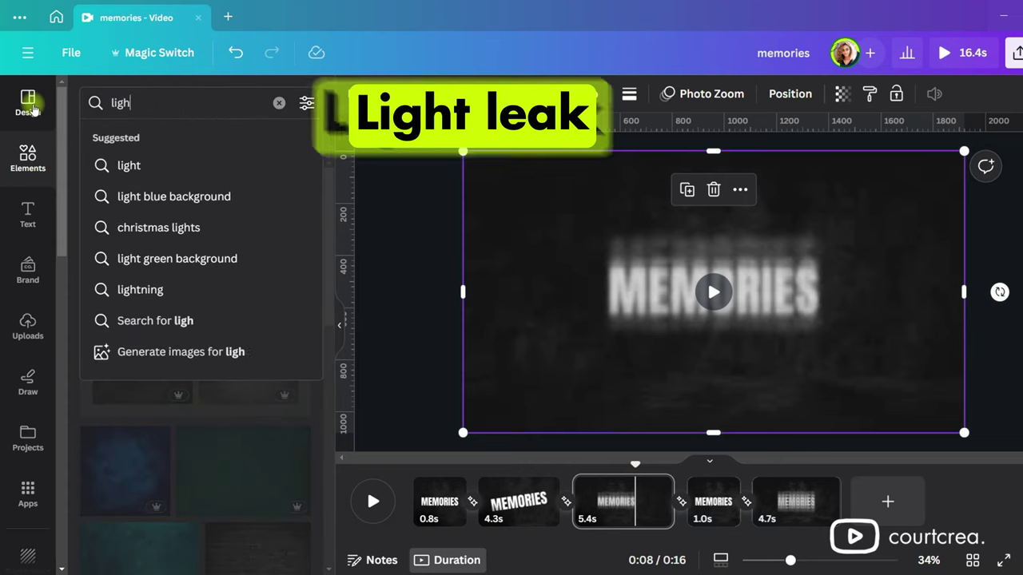
type("t leak")
key("Return")
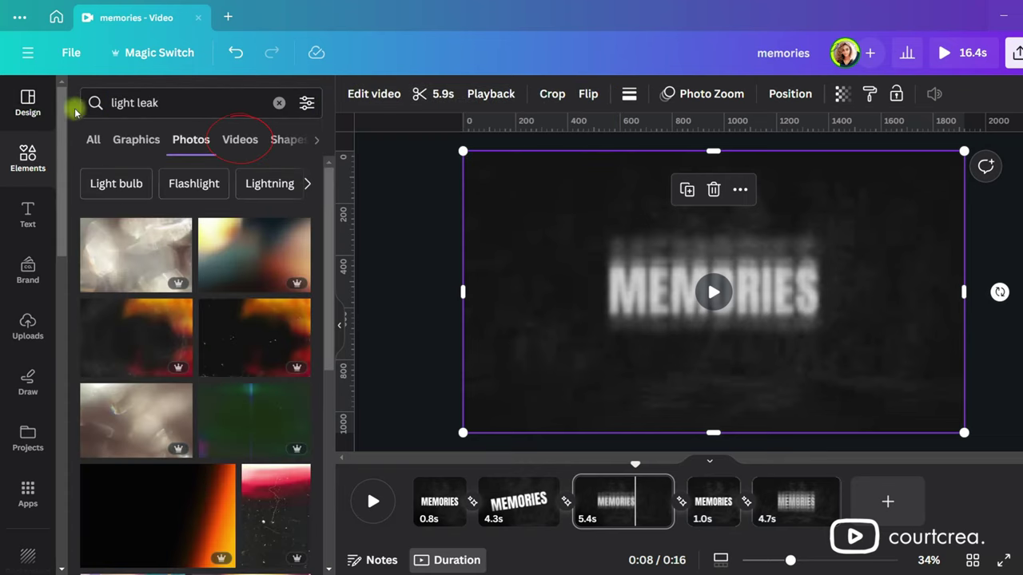
left_click(239, 139)
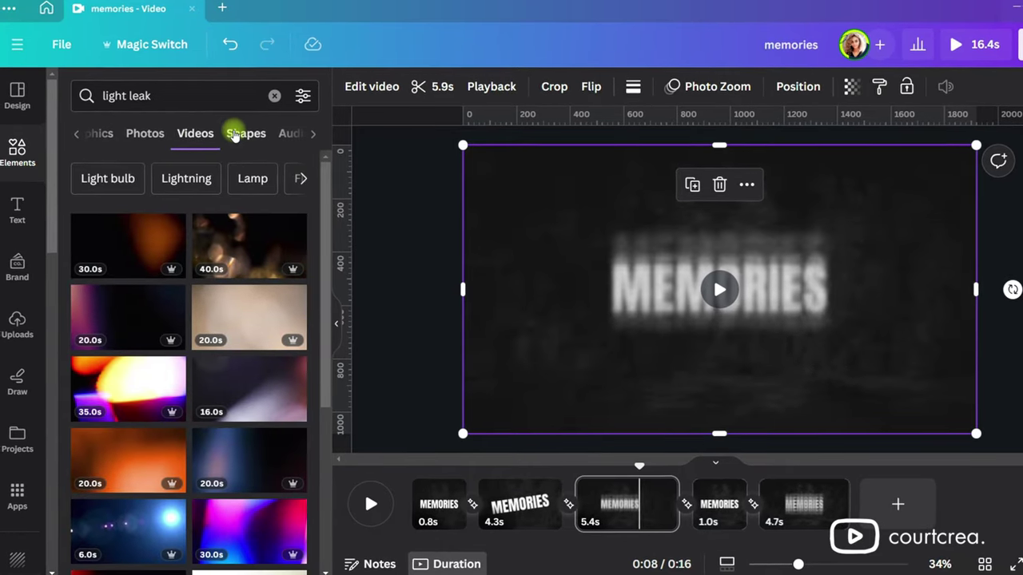
left_click_drag(327, 224, 304, 388)
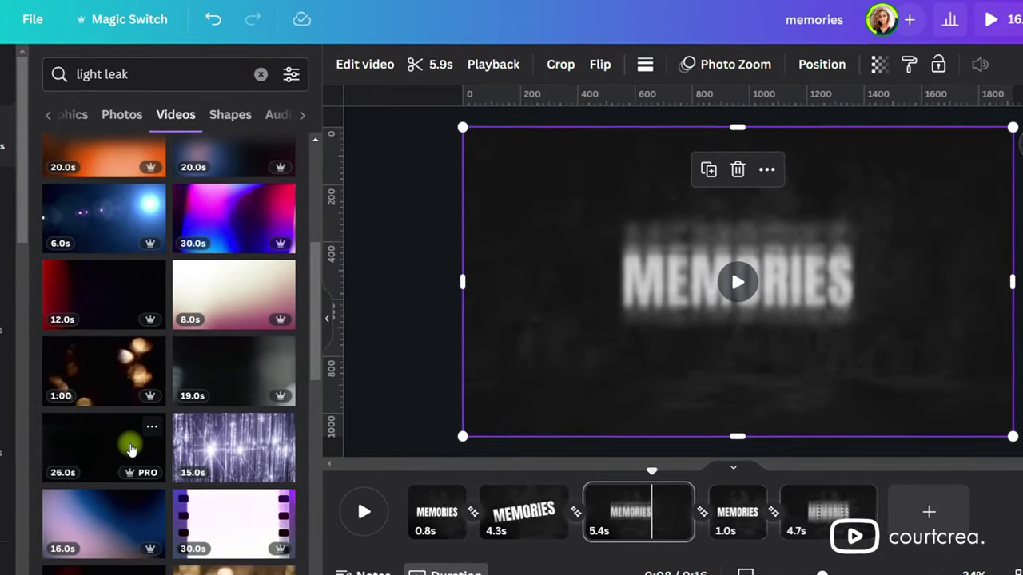
scroll(131, 438, "down", 2)
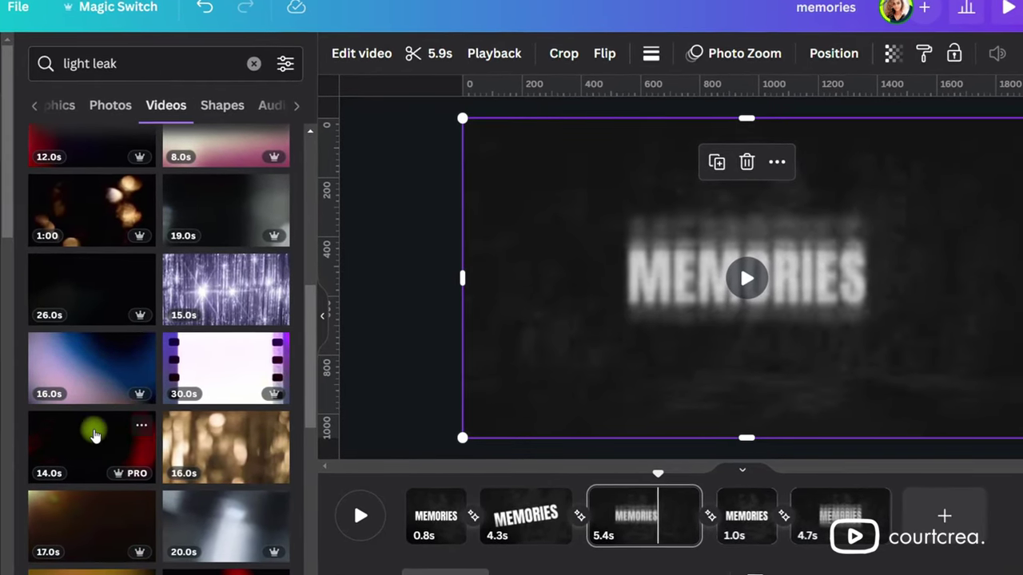
left_click(108, 373)
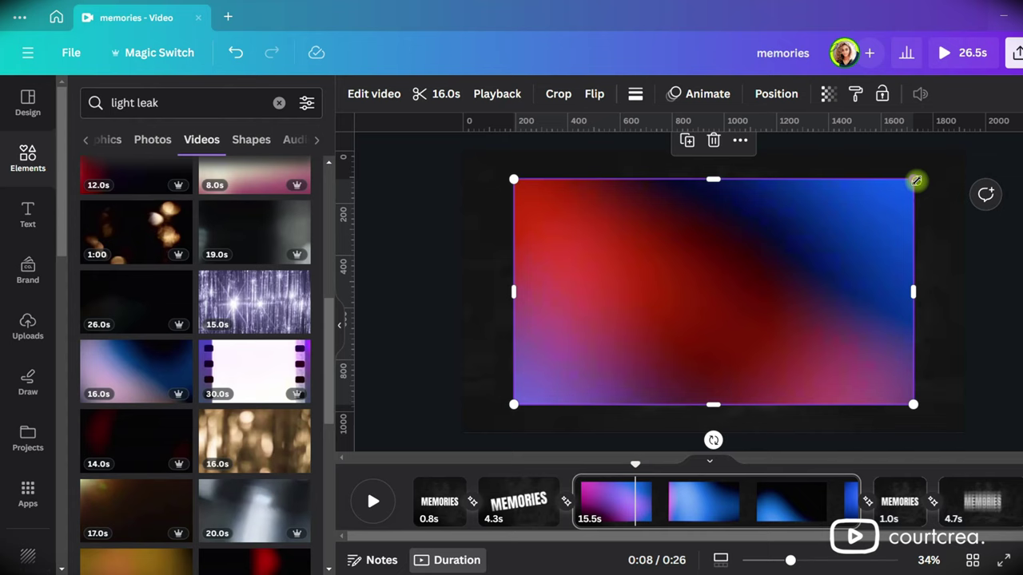
Stretch the light leak over the page and set its transparency to 20
left_click_drag(915, 177, 964, 151)
left_click(827, 93)
left_click(813, 134)
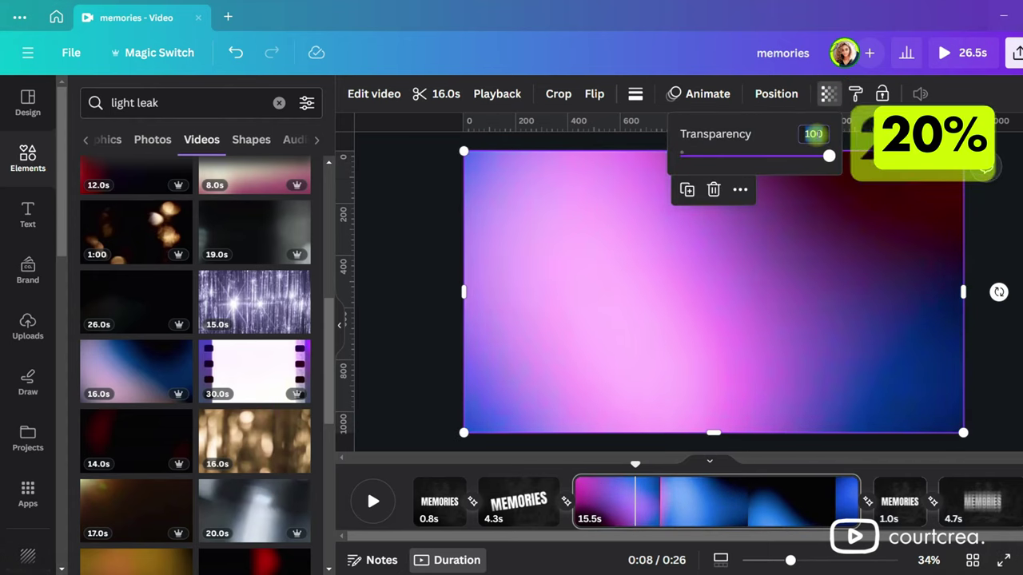
type("20")
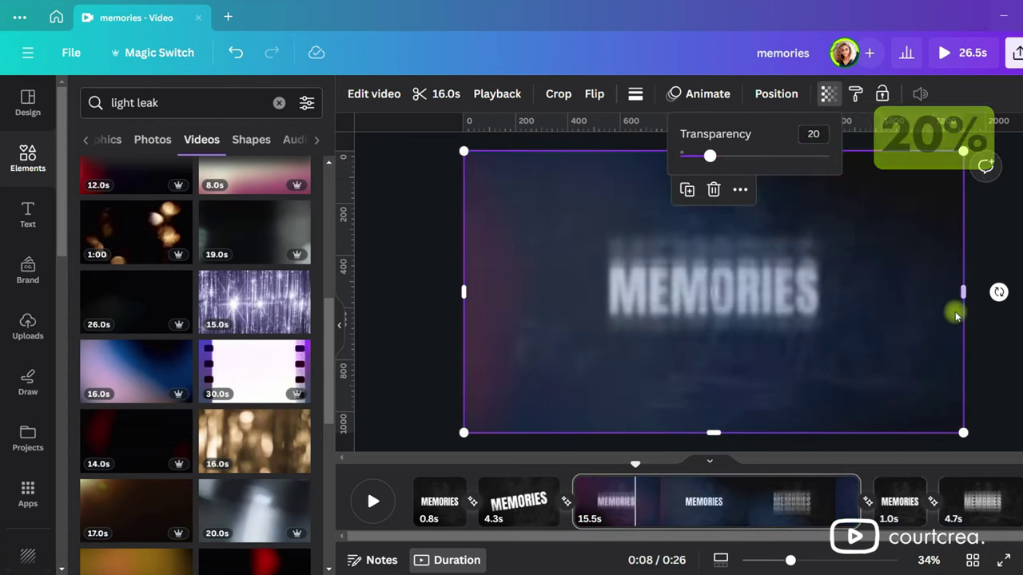
left_click(813, 135)
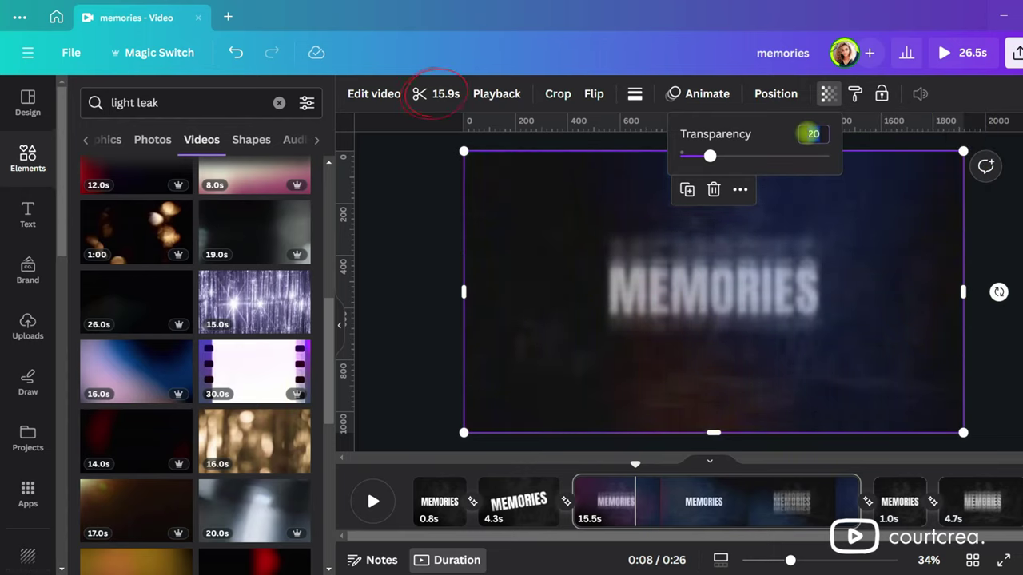
left_click(580, 315)
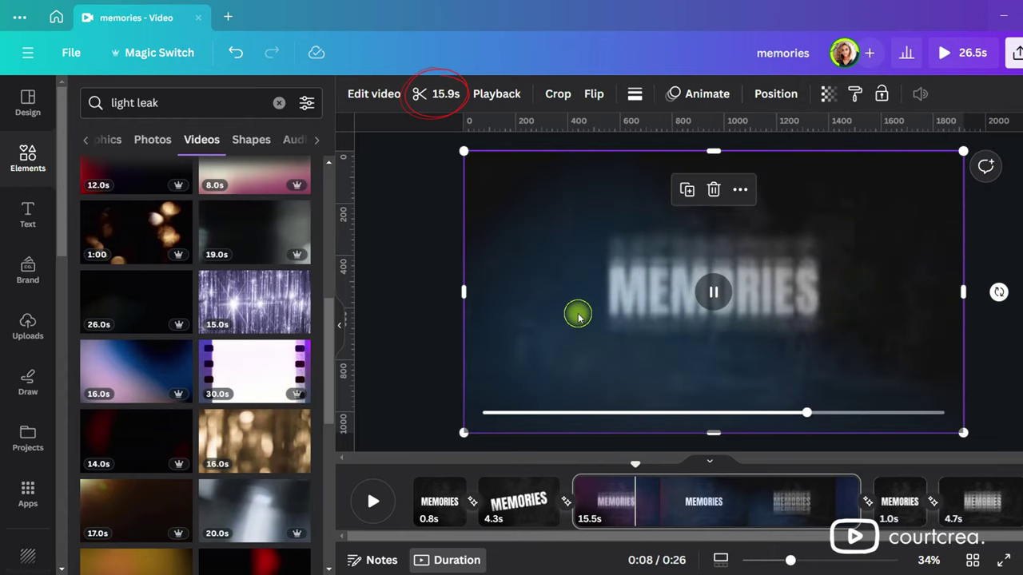
Trim the light leak overlay clip down to about 5.9 seconds
left_click(446, 94)
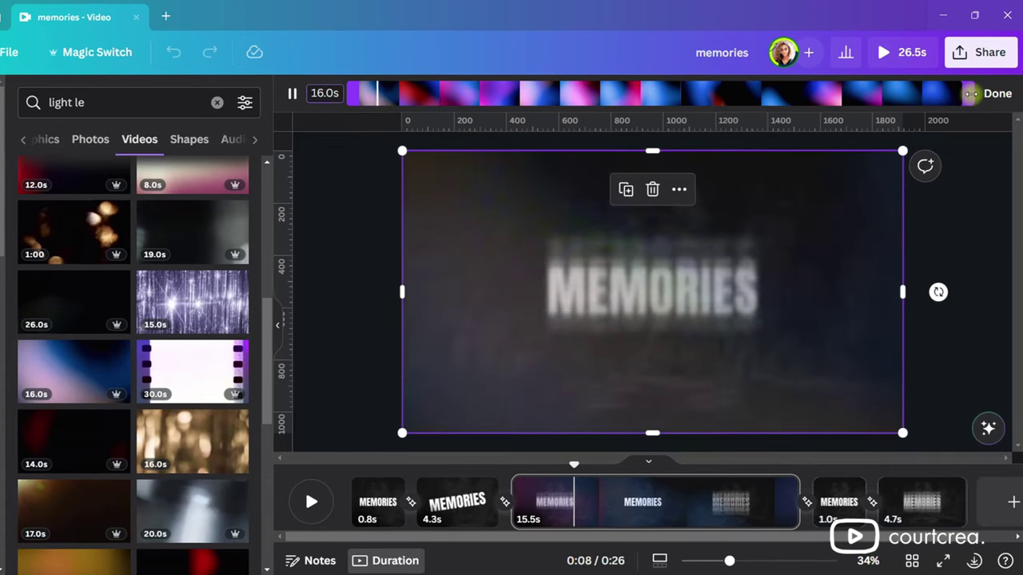
left_click_drag(1021, 95, 660, 103)
left_click_drag(596, 101, 589, 101)
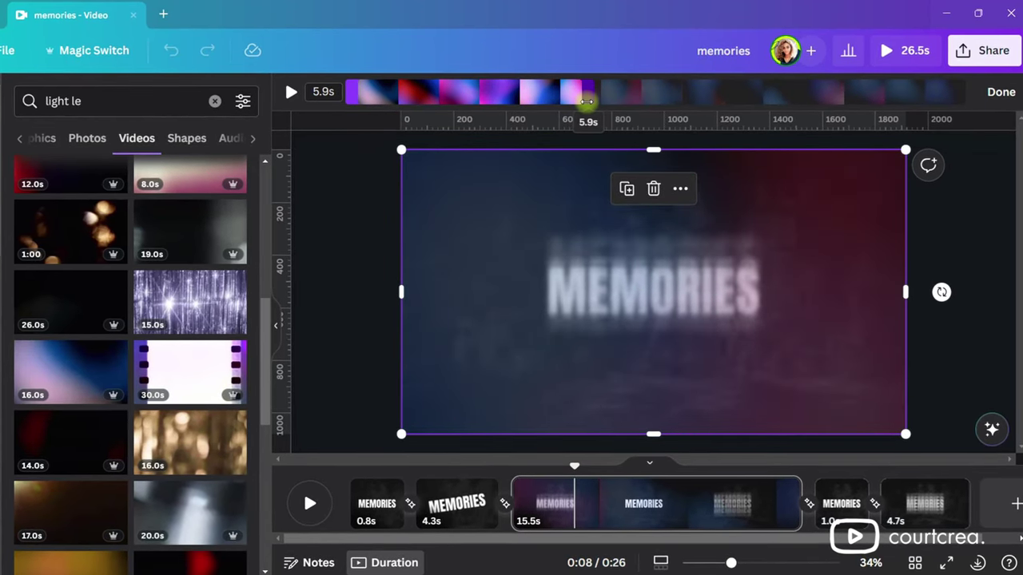
key("space")
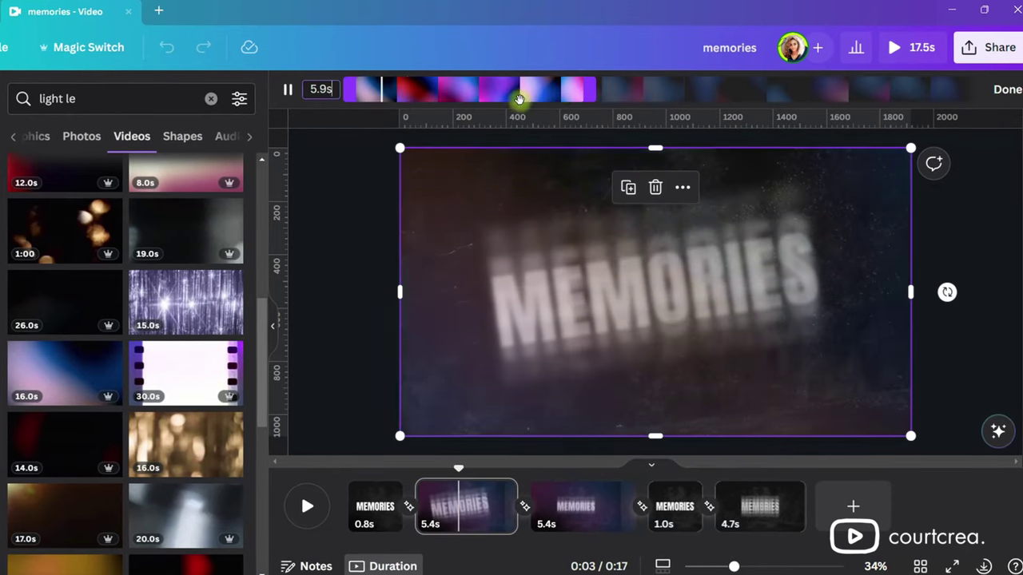
left_click_drag(601, 88, 532, 88)
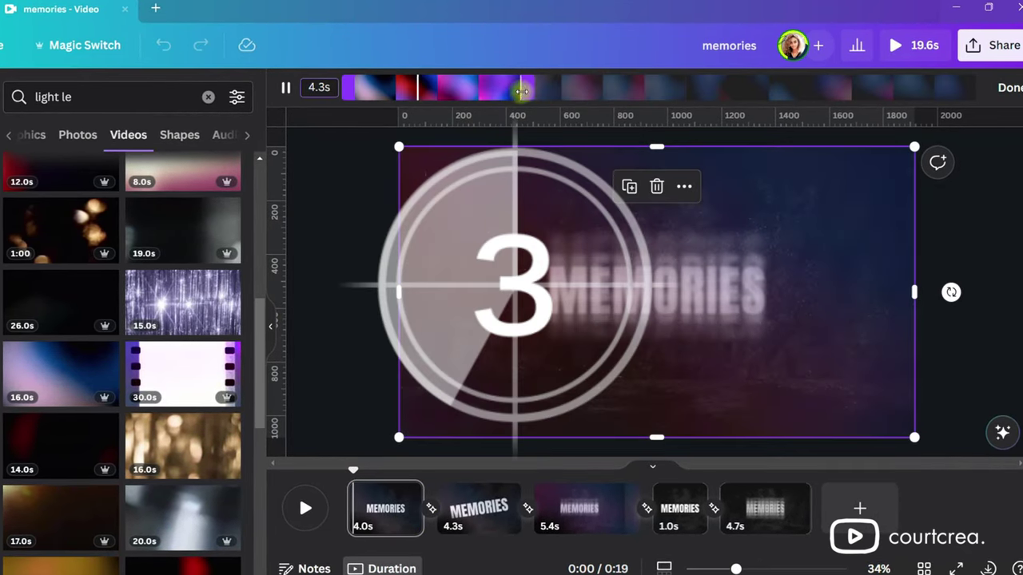